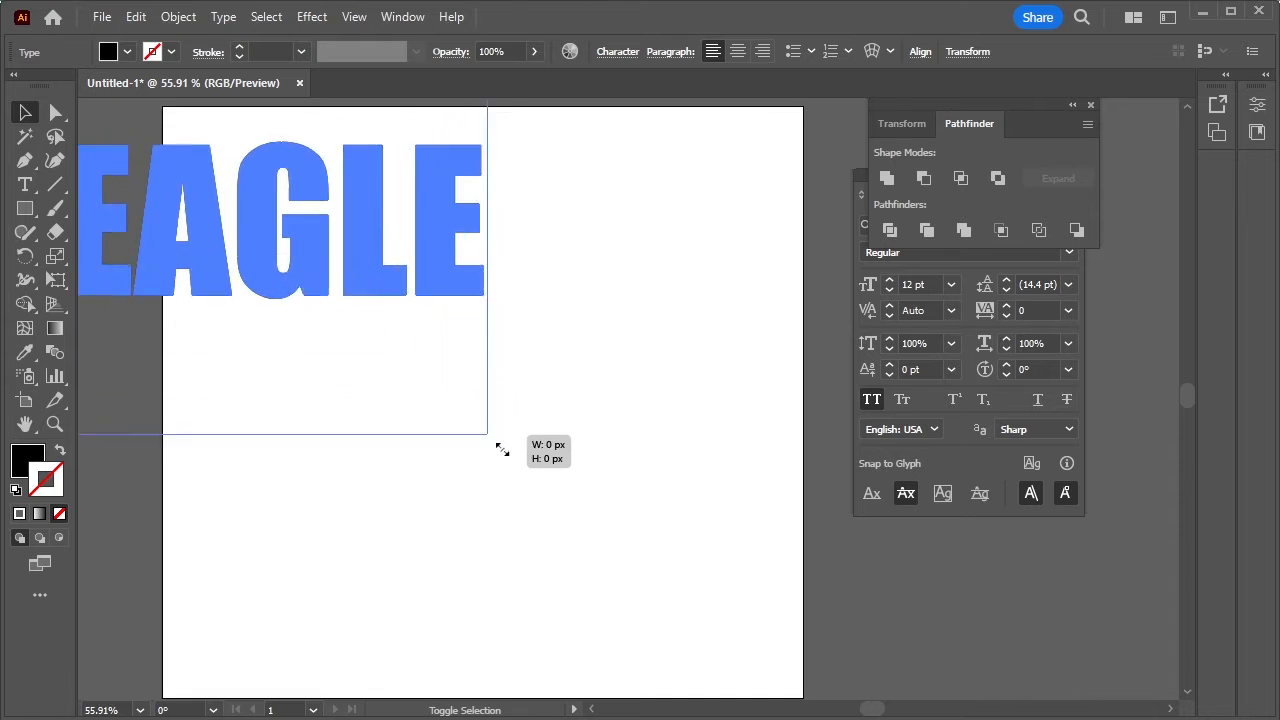
Move the EAGLE text onto the artboard's upper part and tighten the kerning between the A and the G with the Touch Type tool
left_click_drag(390, 289, 588, 310)
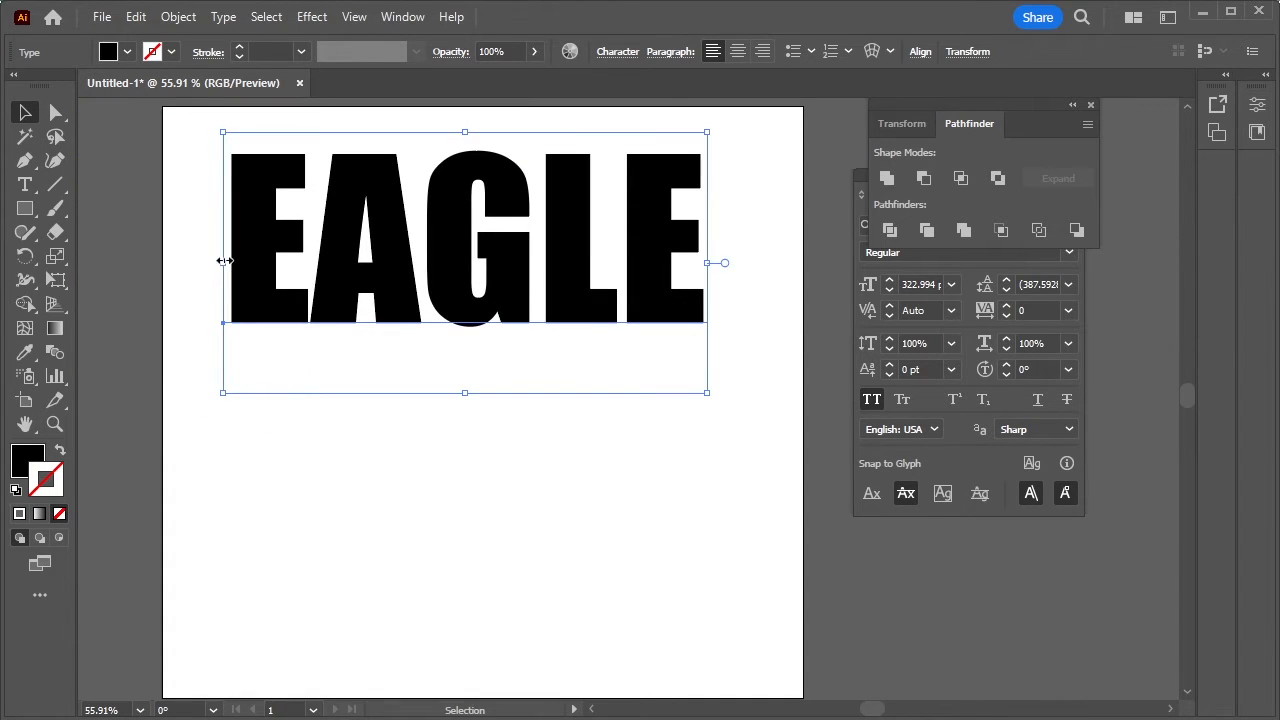
left_click_drag(24, 182, 148, 331)
left_click(478, 281)
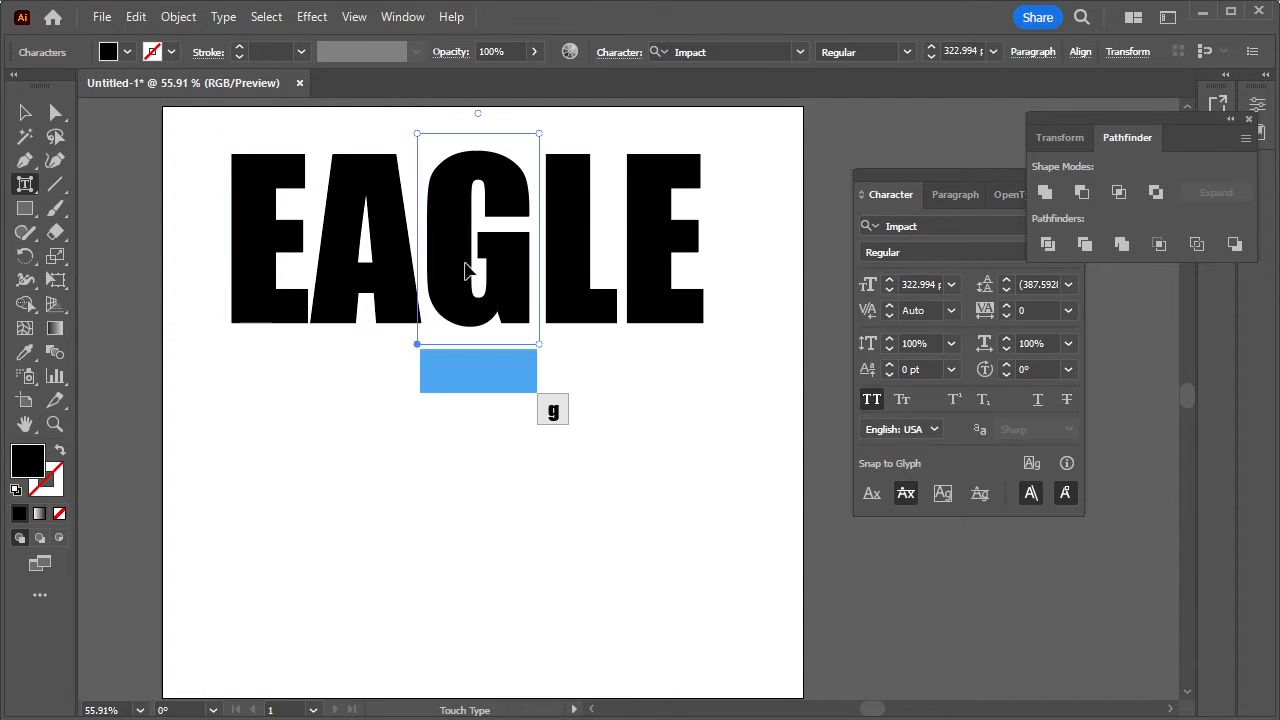
key("alt+Left")
key("alt+Left")
key("alt+Left")
key("alt+Left")
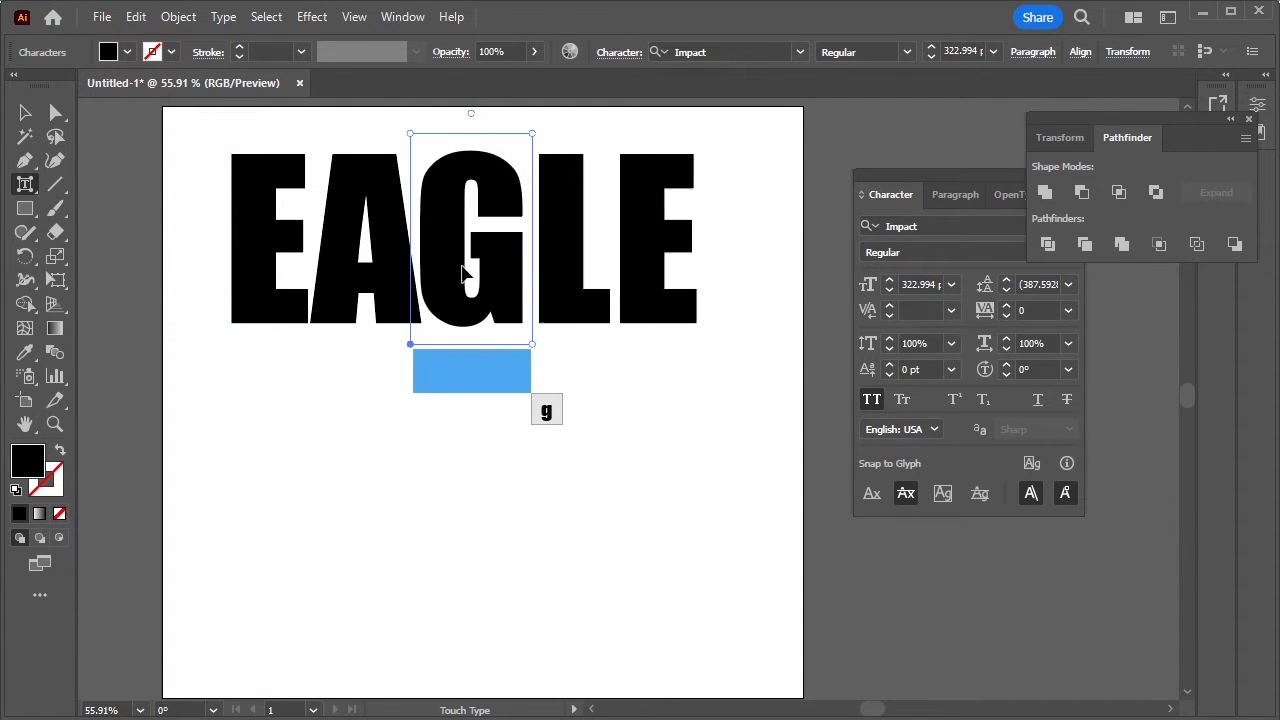
Tighten the kerning between the G and the L so the two letters nearly touch
left_click(584, 292)
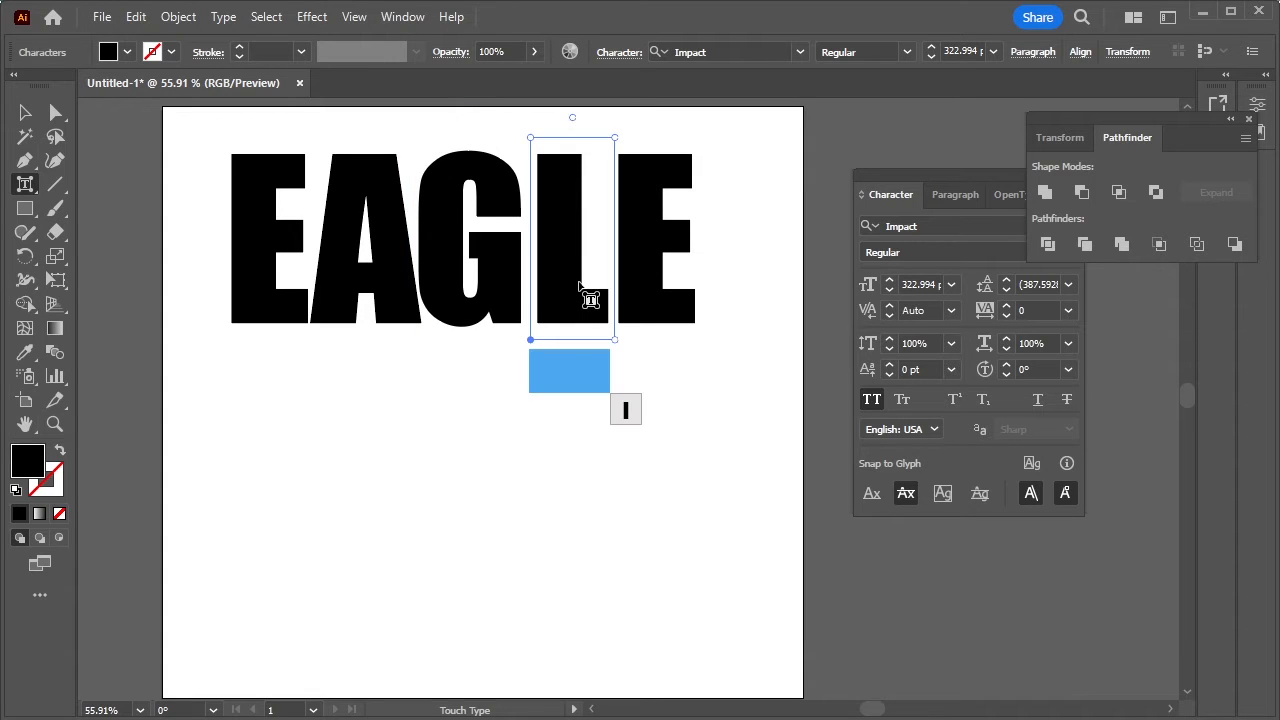
key("alt+Left")
key("alt+Left")
key("alt+Left")
key("alt+Left")
key("alt+Left")
key("alt+Left")
key("alt+Left")
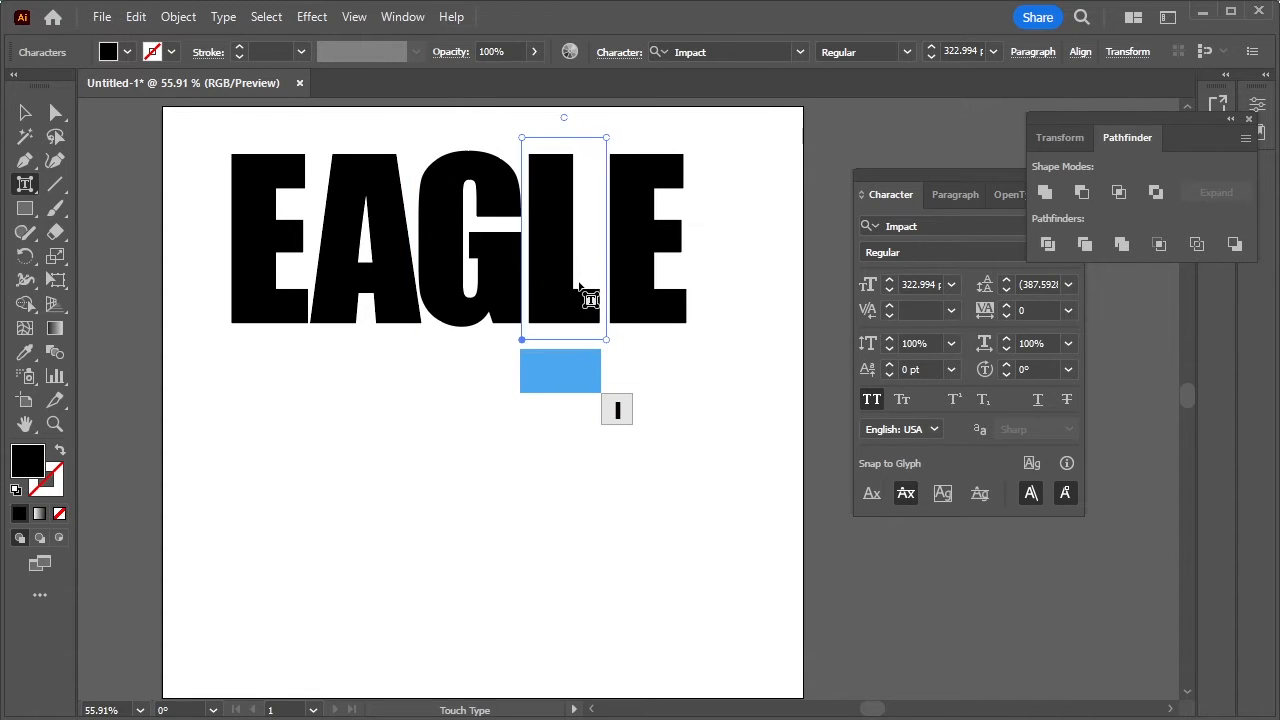
Tighten the kerning between the L and the final E, then leave the character selection
left_click(632, 301)
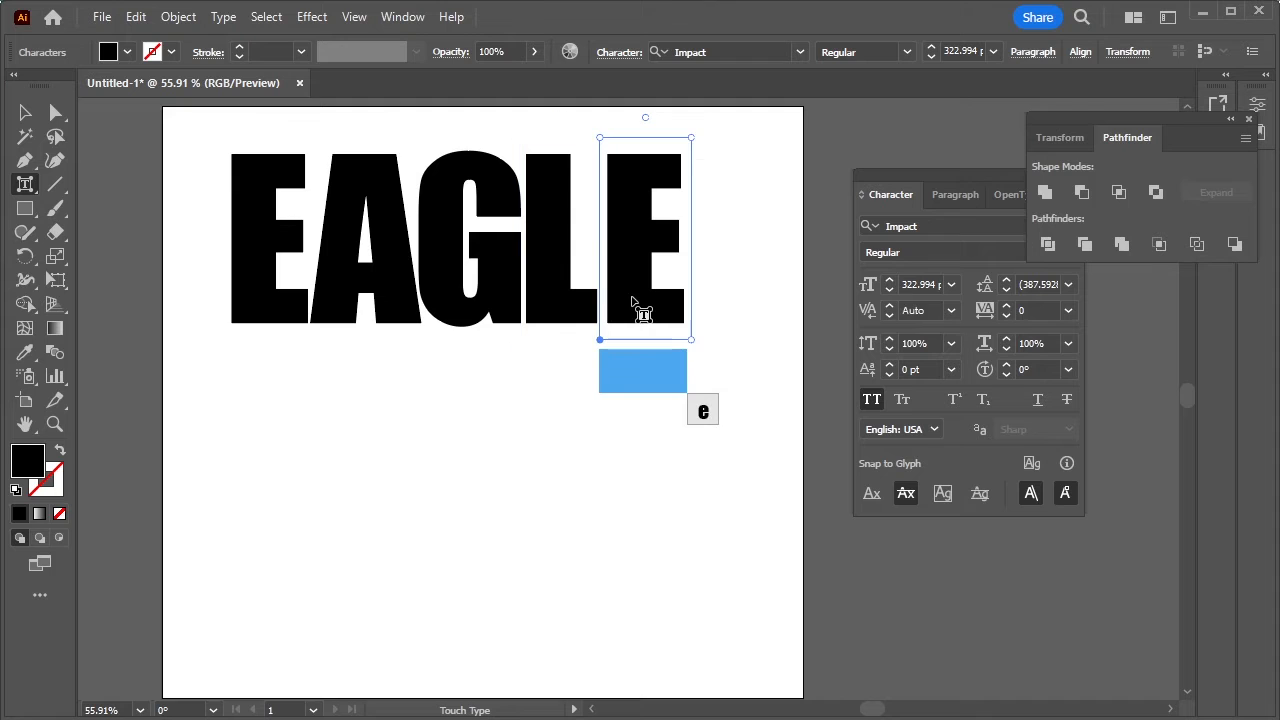
key("alt+Left")
key("alt+Left")
key("alt+Left")
key("Escape")
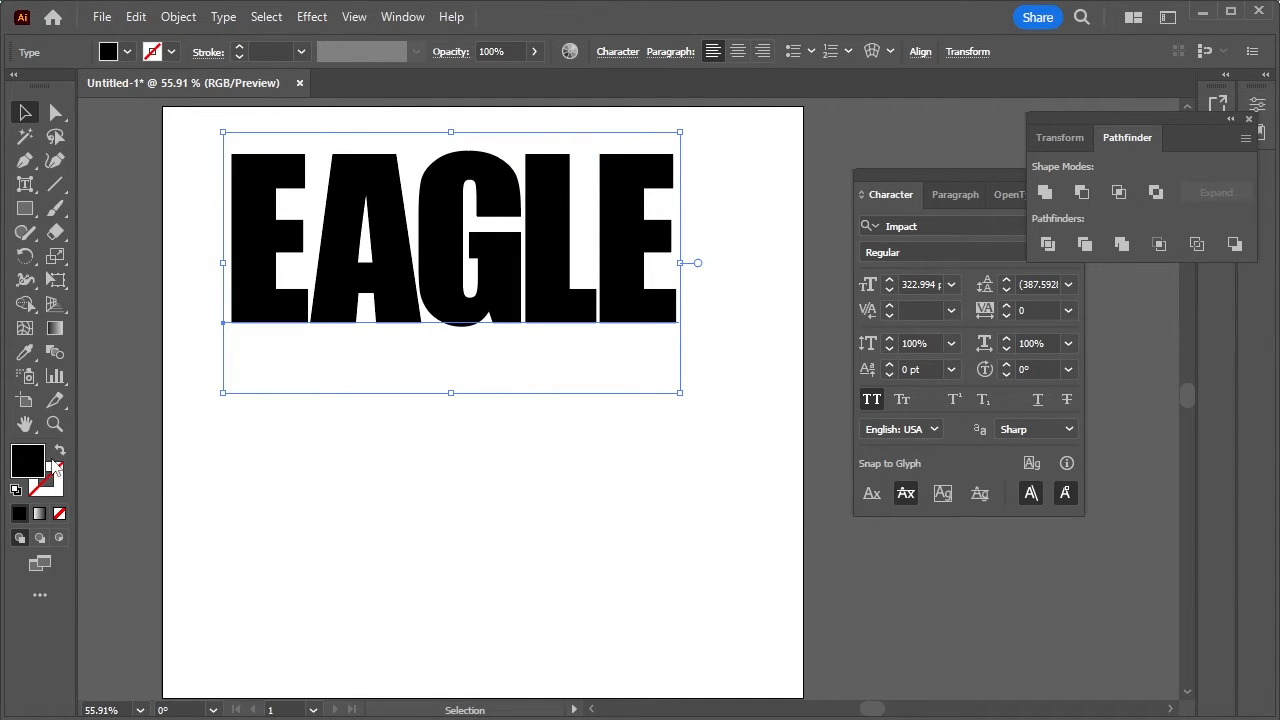
Swap the text's fill and stroke to leave only a black outline, and try to align the stroke to the outside
left_click(60, 453)
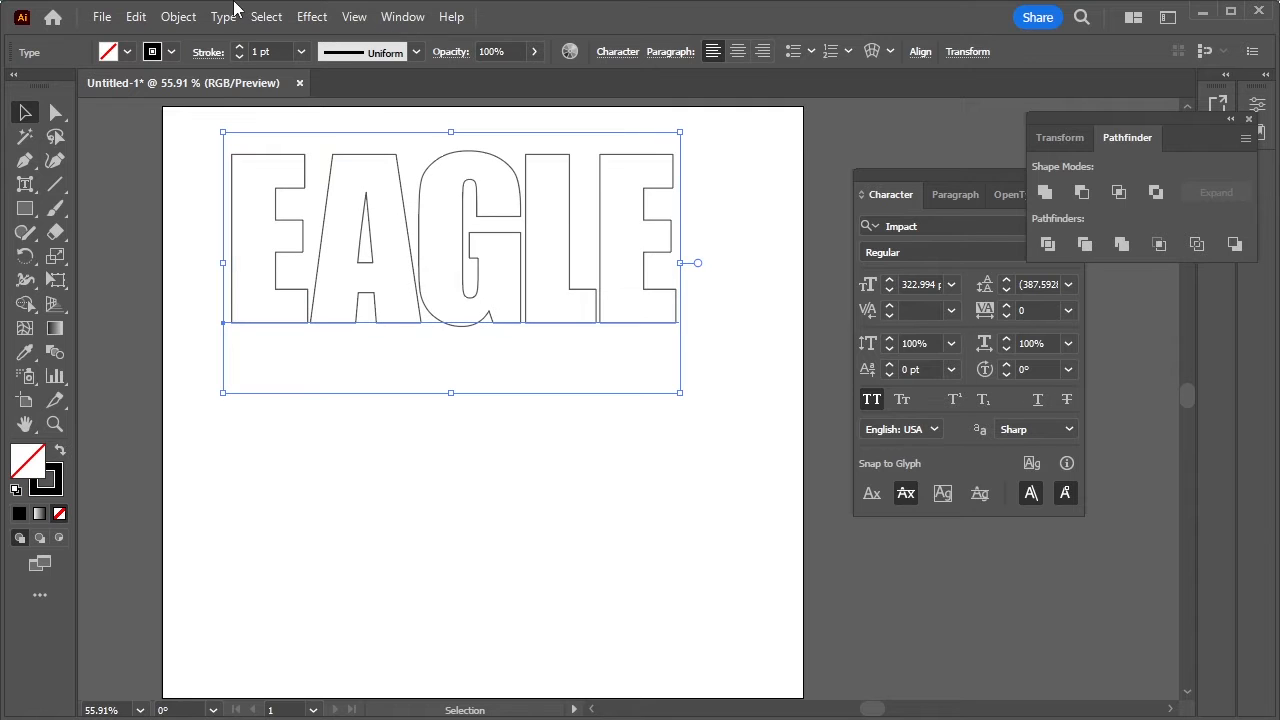
left_click(210, 52)
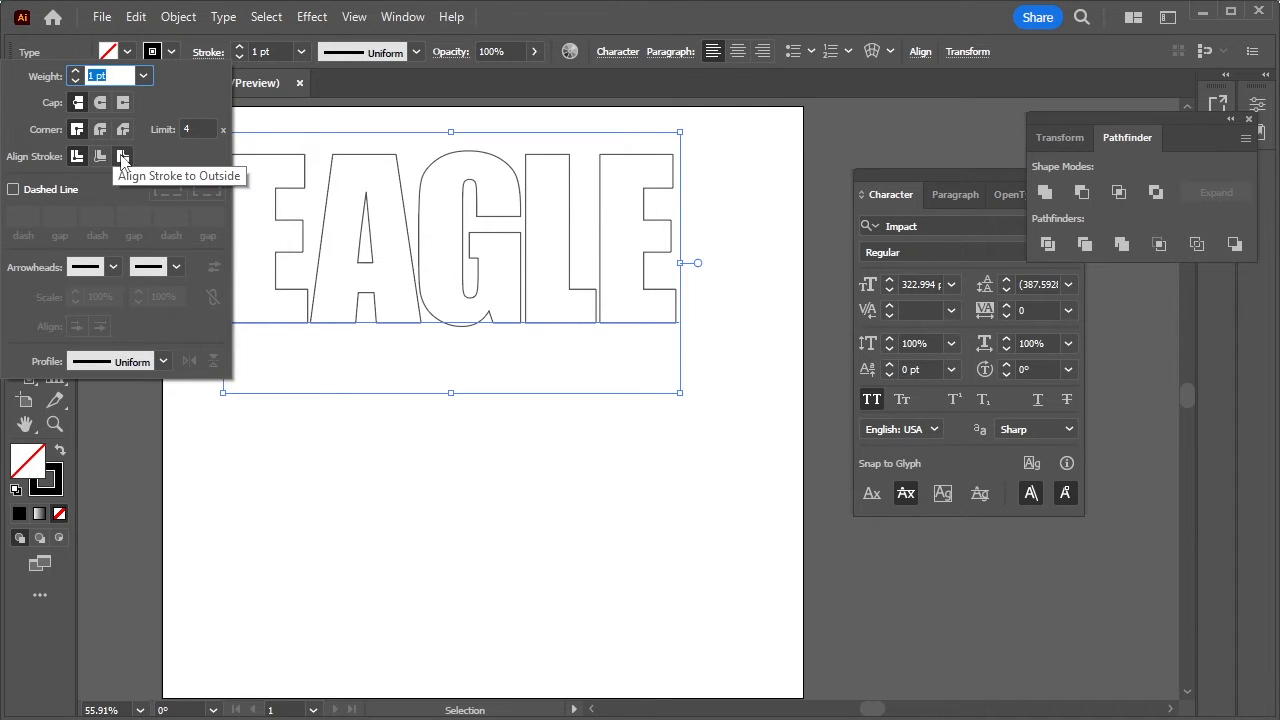
left_click(122, 158)
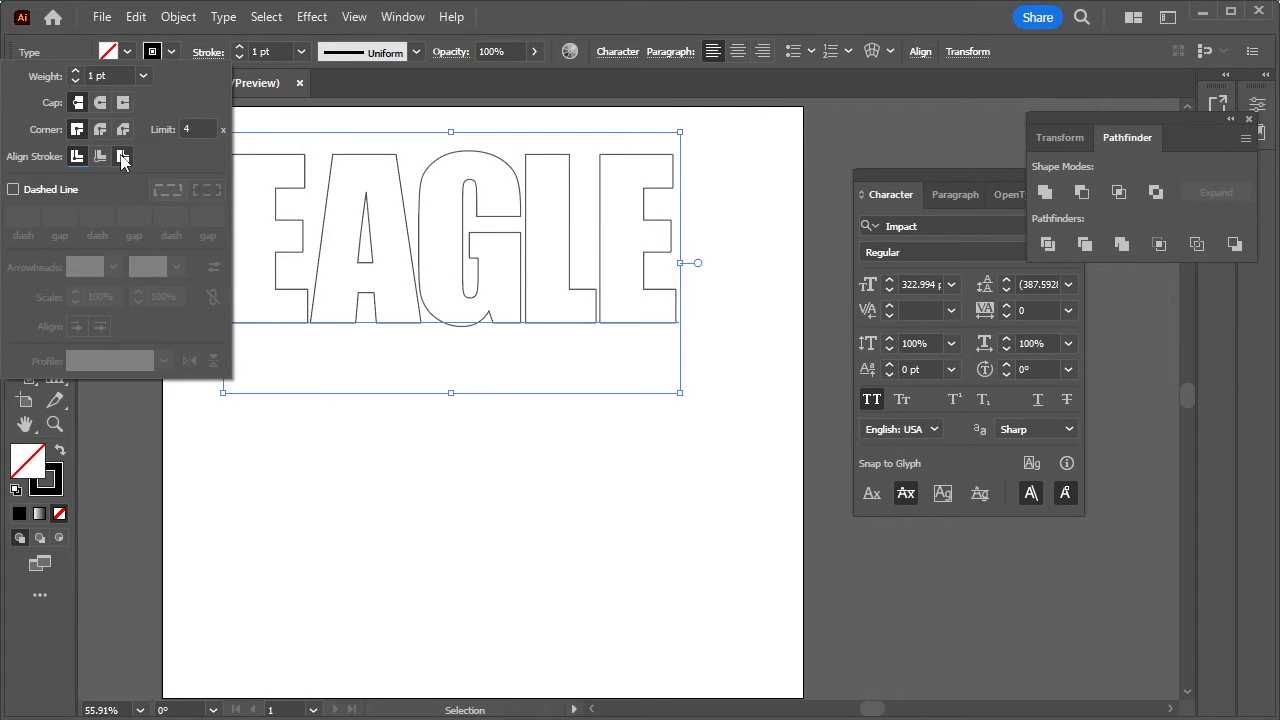
Set the EAGLE text's stroke weight to 8 pt and convert the text to outlines
left_click(238, 47)
left_click(238, 47)
left_click(238, 47)
left_click(238, 47)
left_click(238, 47)
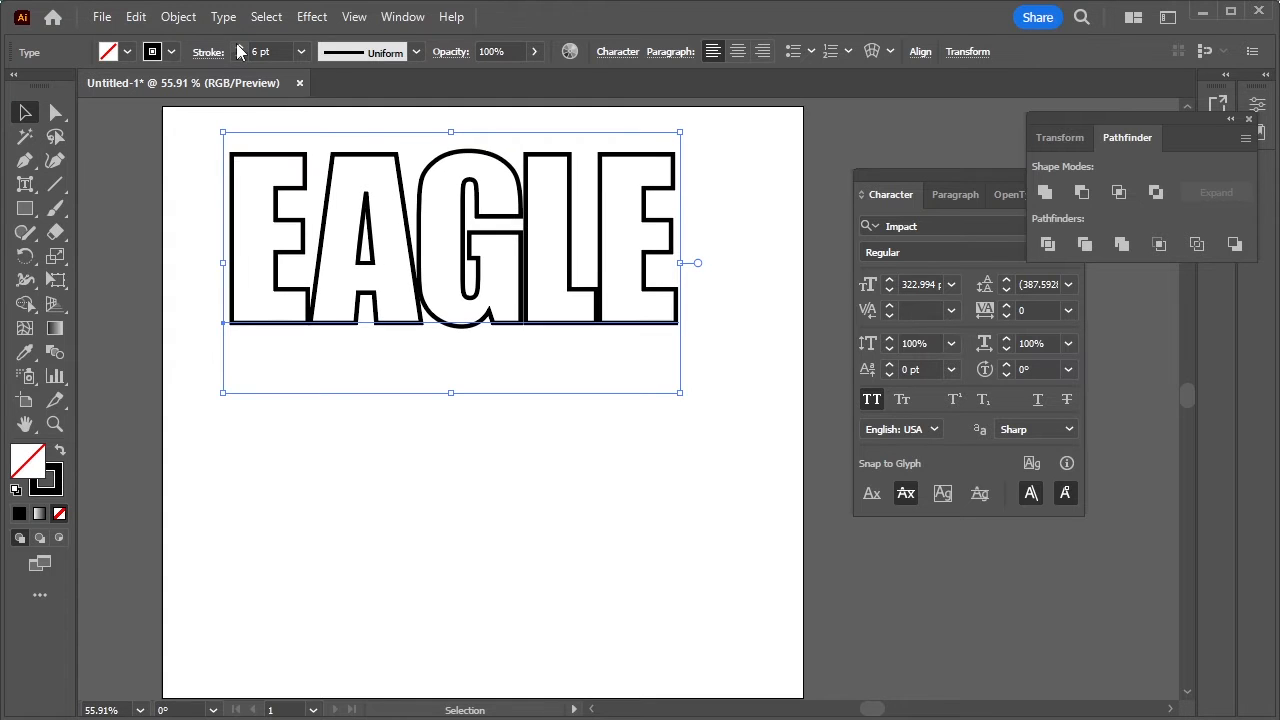
left_click(238, 47)
left_click(238, 47)
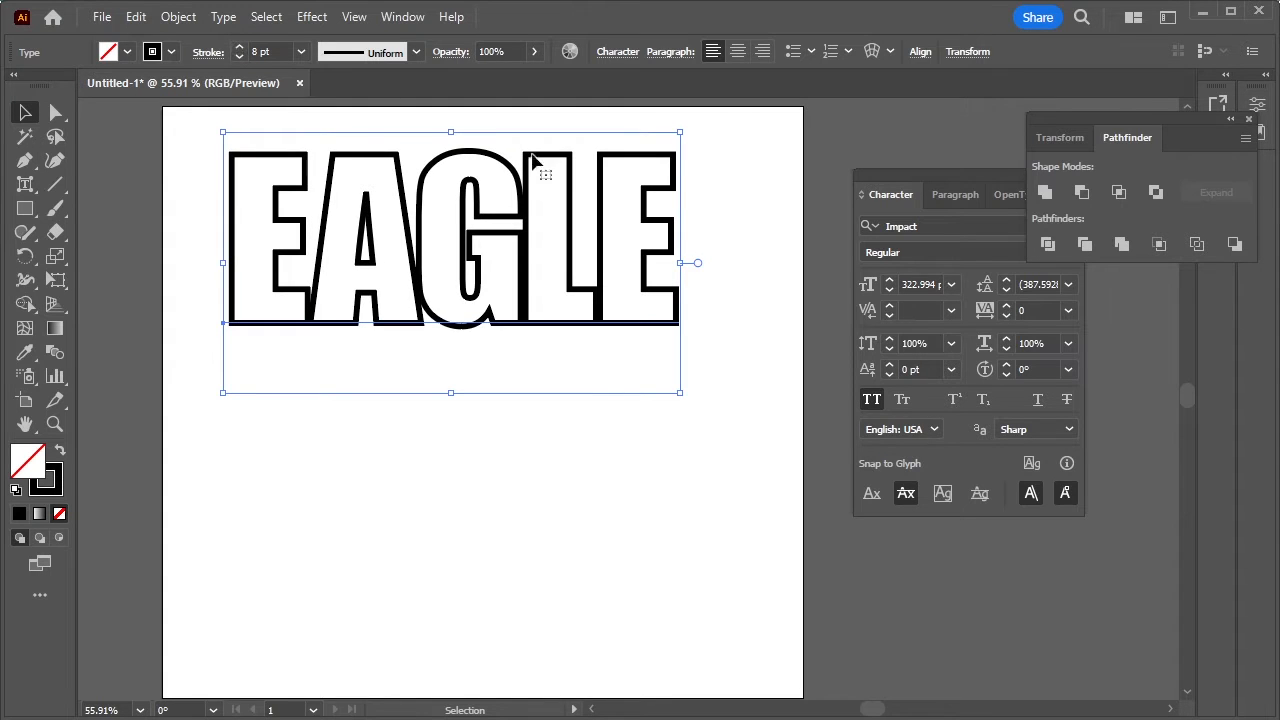
right_click(347, 152)
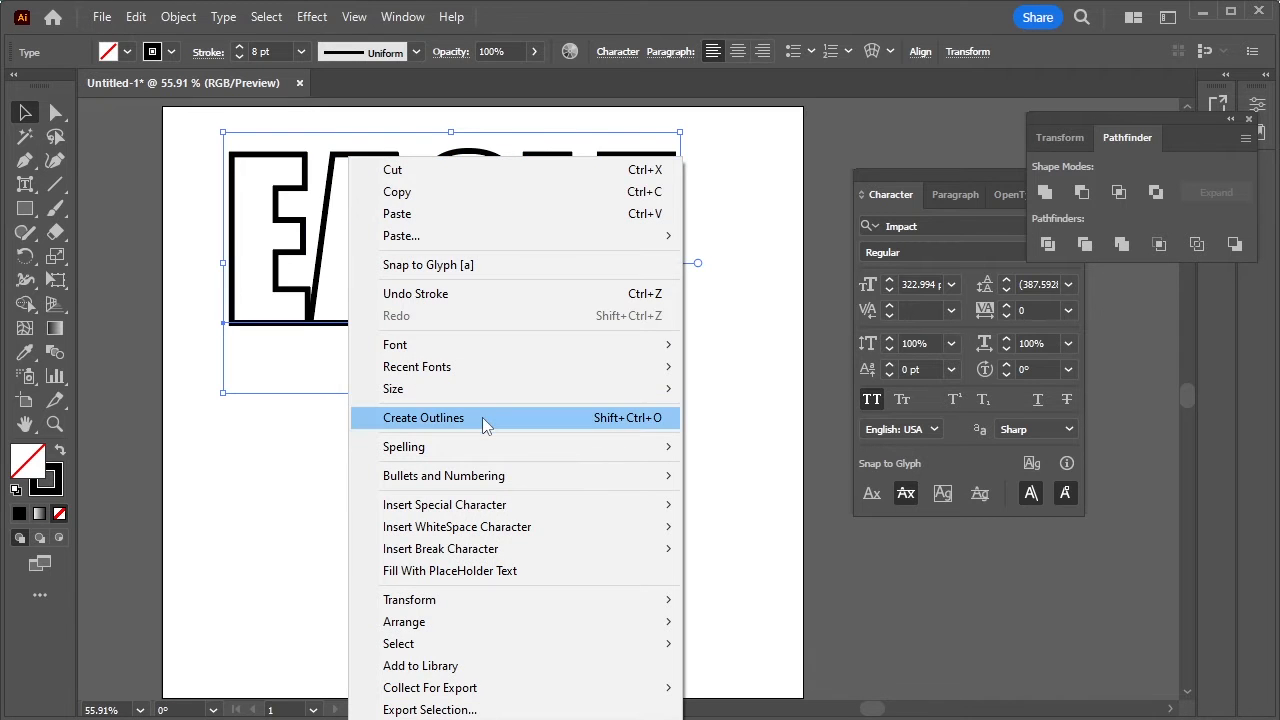
left_click(485, 425)
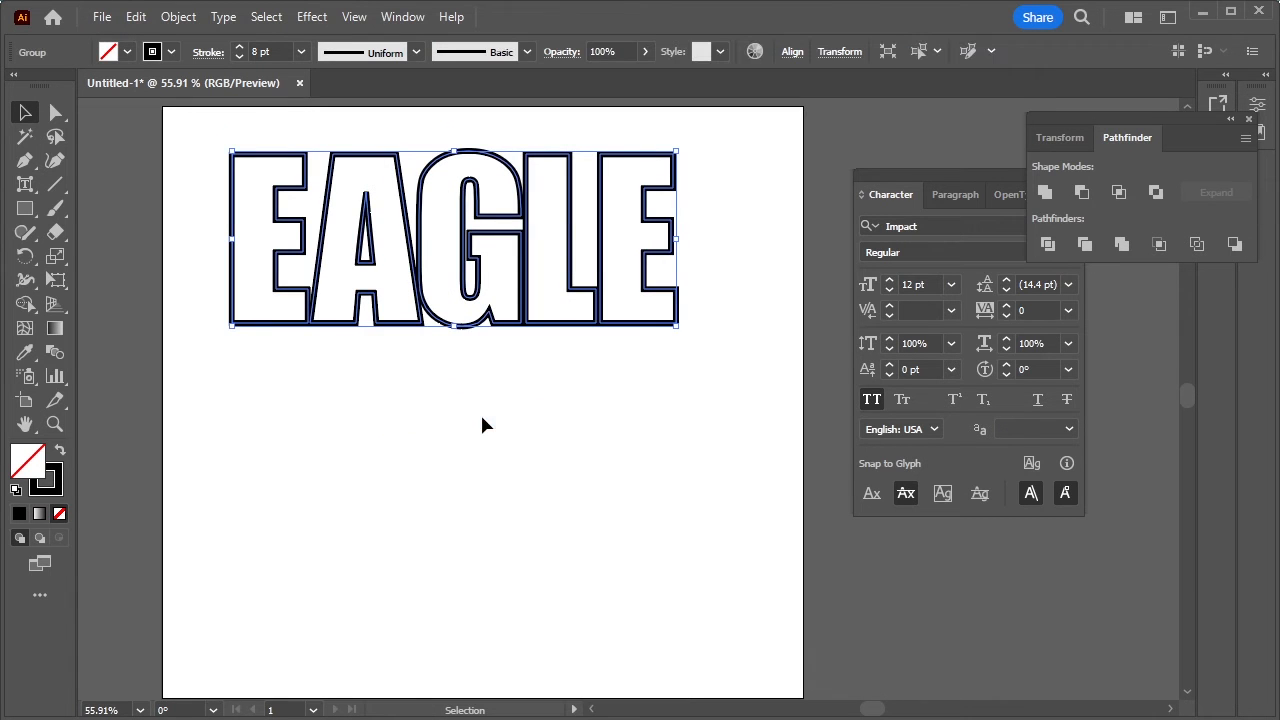
Create an offset path of 7 px around the outlined letters, with miter joins and a miter limit of 4
left_click(170, 18)
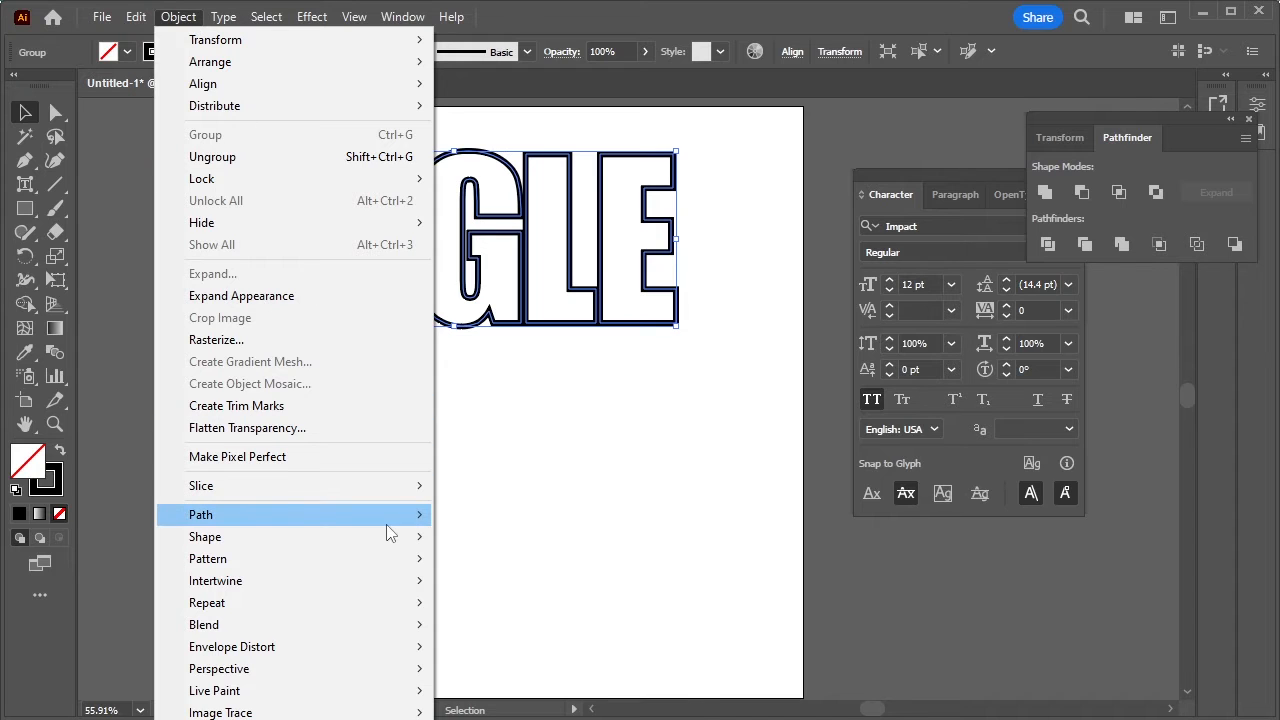
mouse_move(389, 520)
left_click(559, 590)
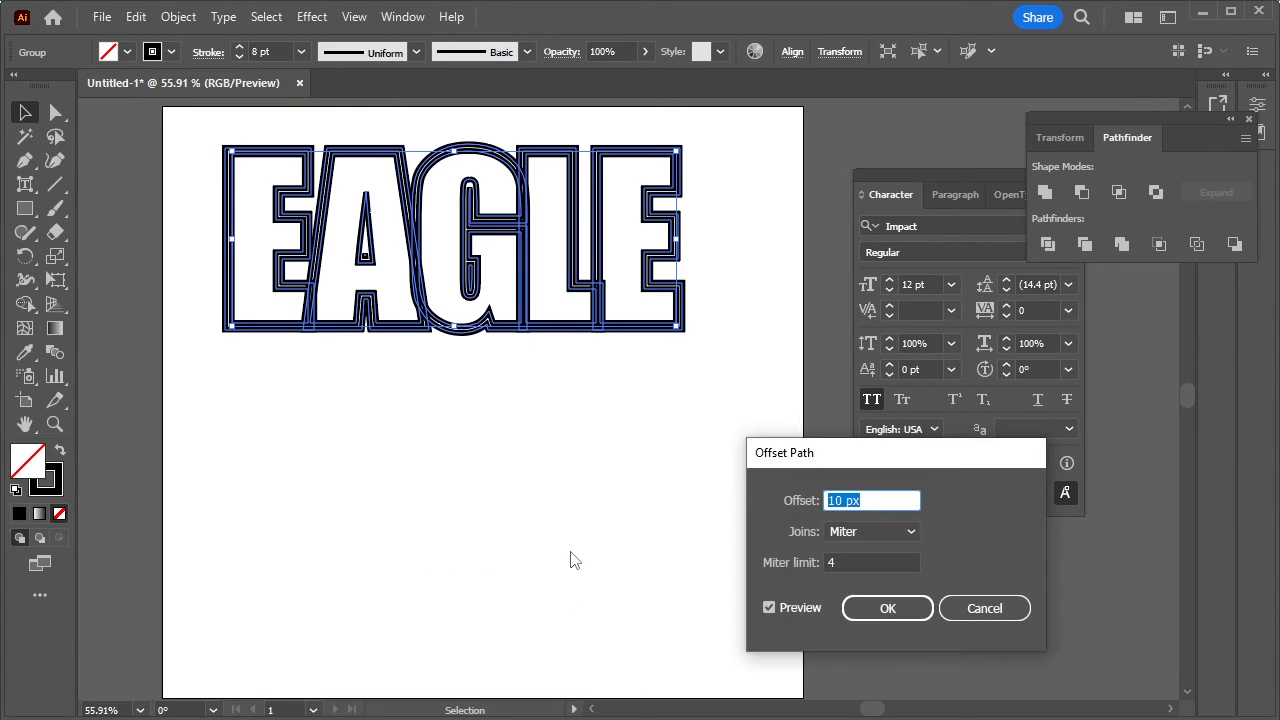
key("Down")
key("Down")
key("Down")
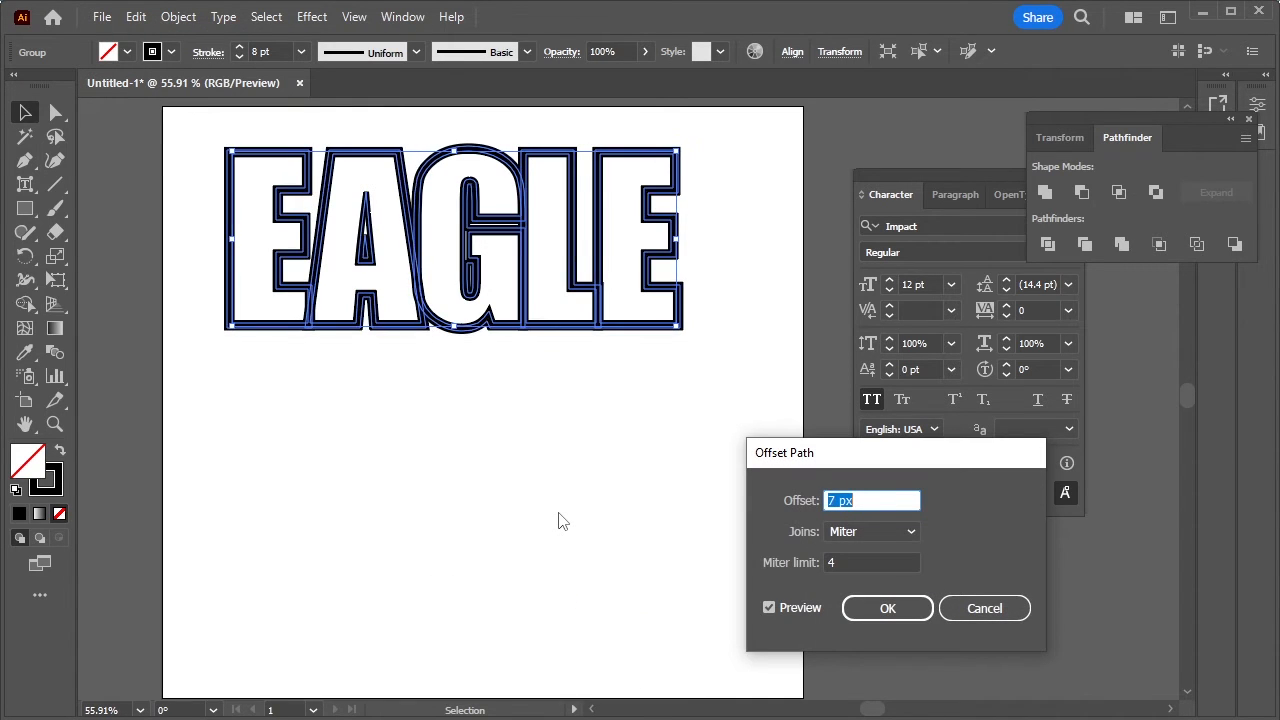
left_click(898, 609)
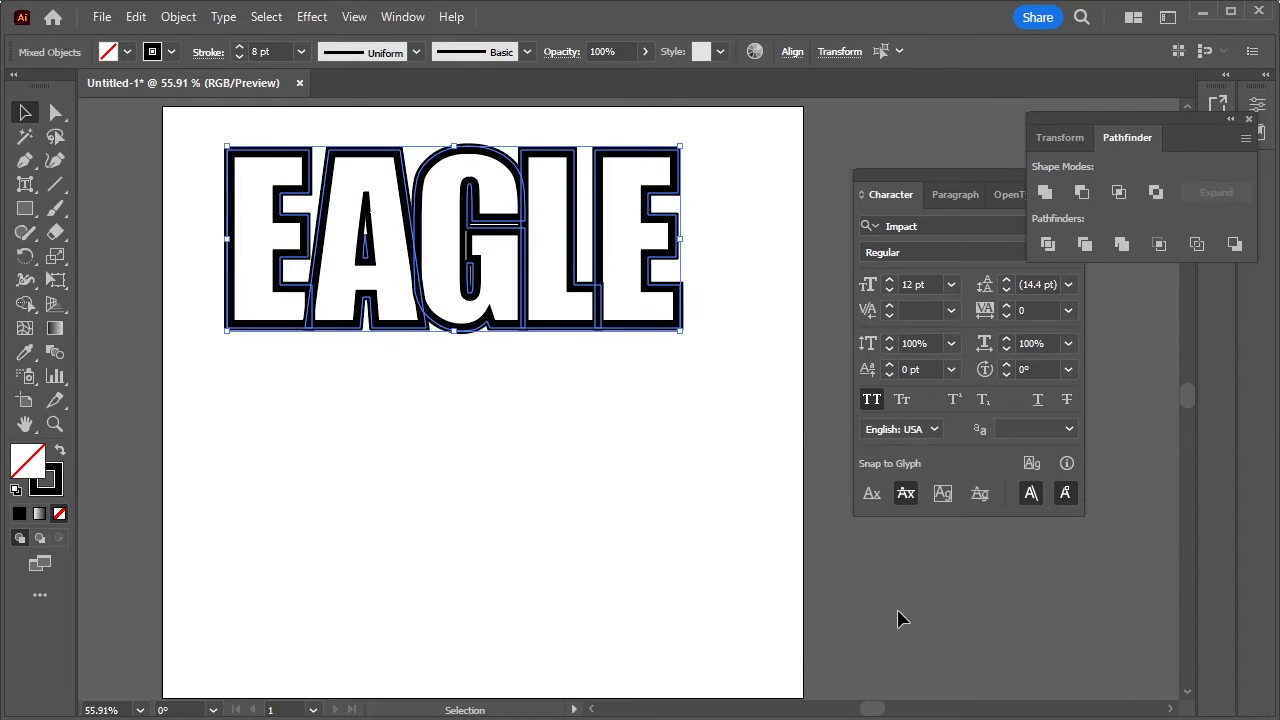
Move the offset EAGLE letters down until they sit clear below the original outlined letters
key("Down")
key("Down")
key("Down")
key("Down")
key("Down")
key("Down")
key("Down")
key("Down")
key("Down")
key("Down")
key("Down")
key("Down")
key("Down")
key("Down")
key("Down")
key("Down")
key("Down")
key("Down")
key("Down")
key("Down")
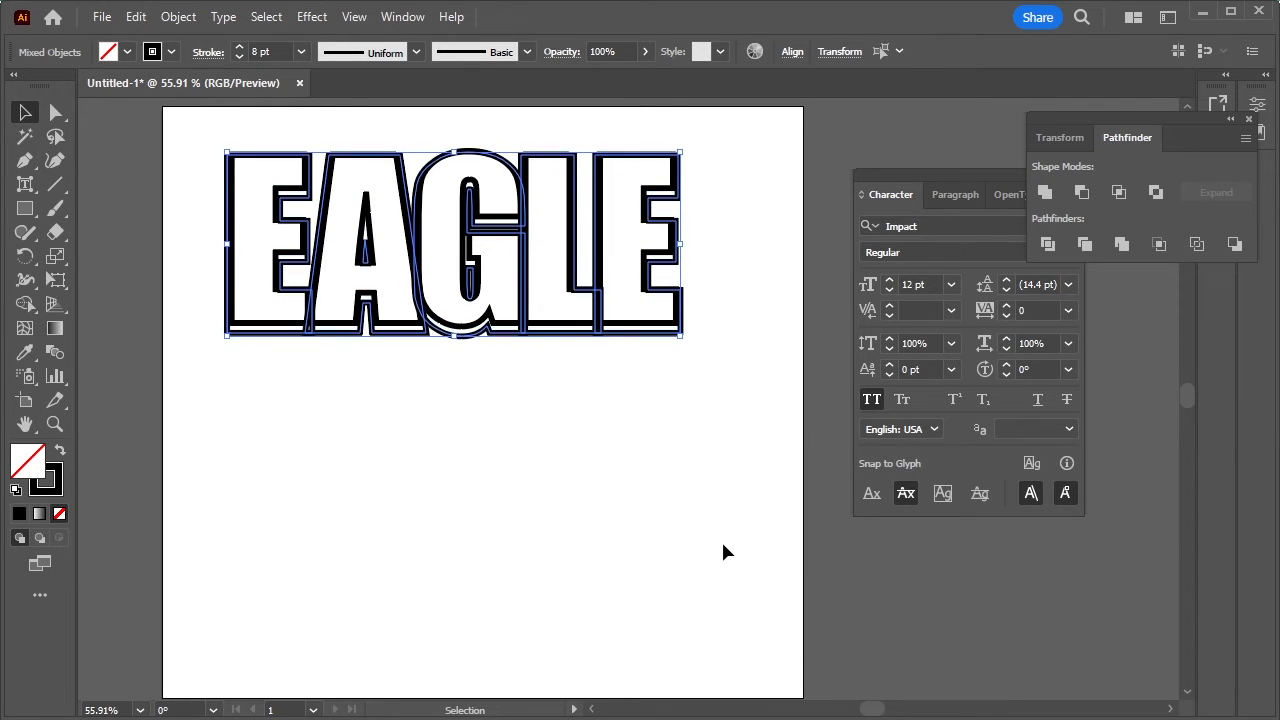
key("Down")
key("Down")
key("Down")
key("Down")
key("Down")
key("Down")
key("Down")
key("Down")
key("Down")
key("Down")
key("Down")
key("Down")
key("Down")
key("Down")
key("Down")
key("Down")
key("Down")
key("Down")
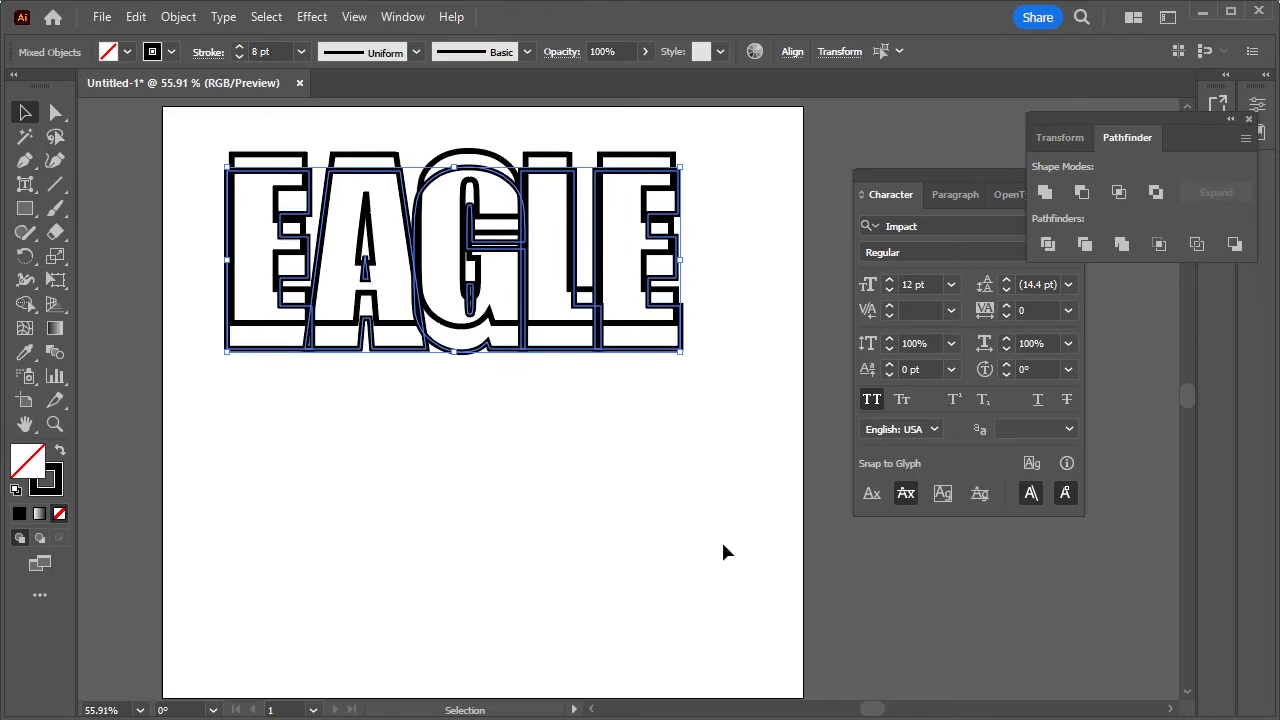
left_click_drag(575, 355, 609, 531)
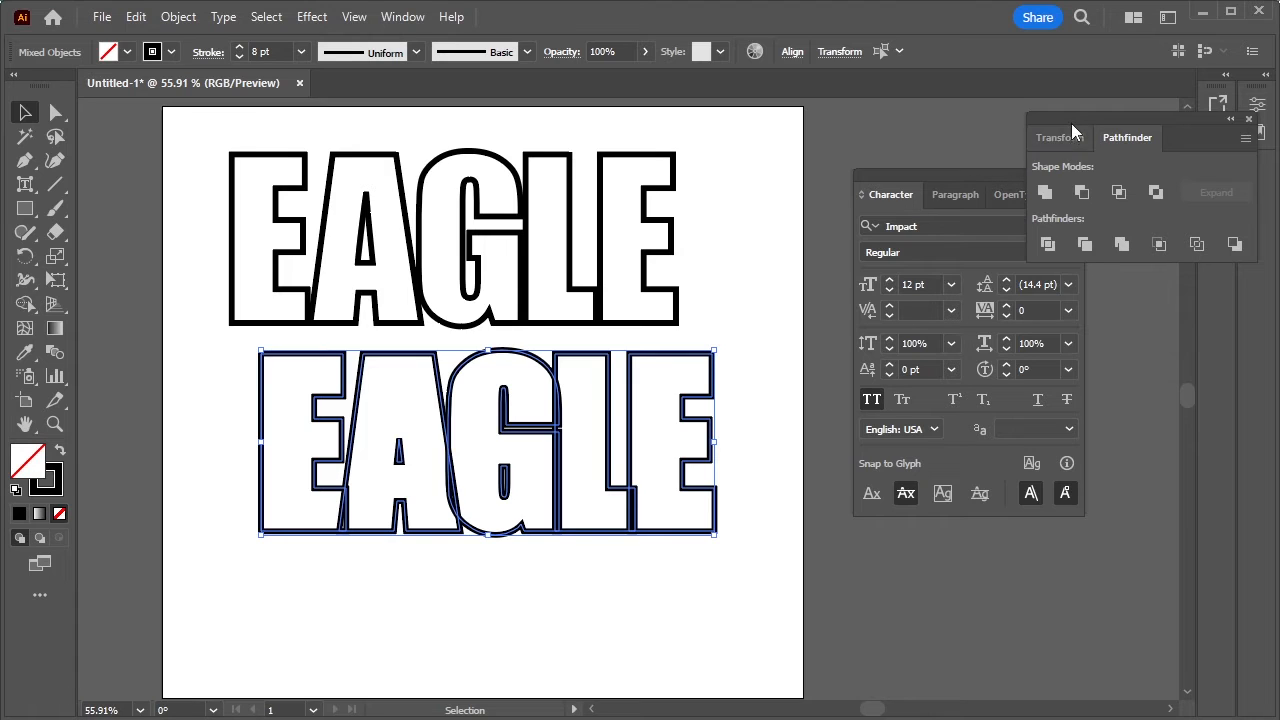
Unite the offset EAGLE letters into one shape and deselect it
left_click_drag(1071, 123, 918, 108)
left_click(889, 186)
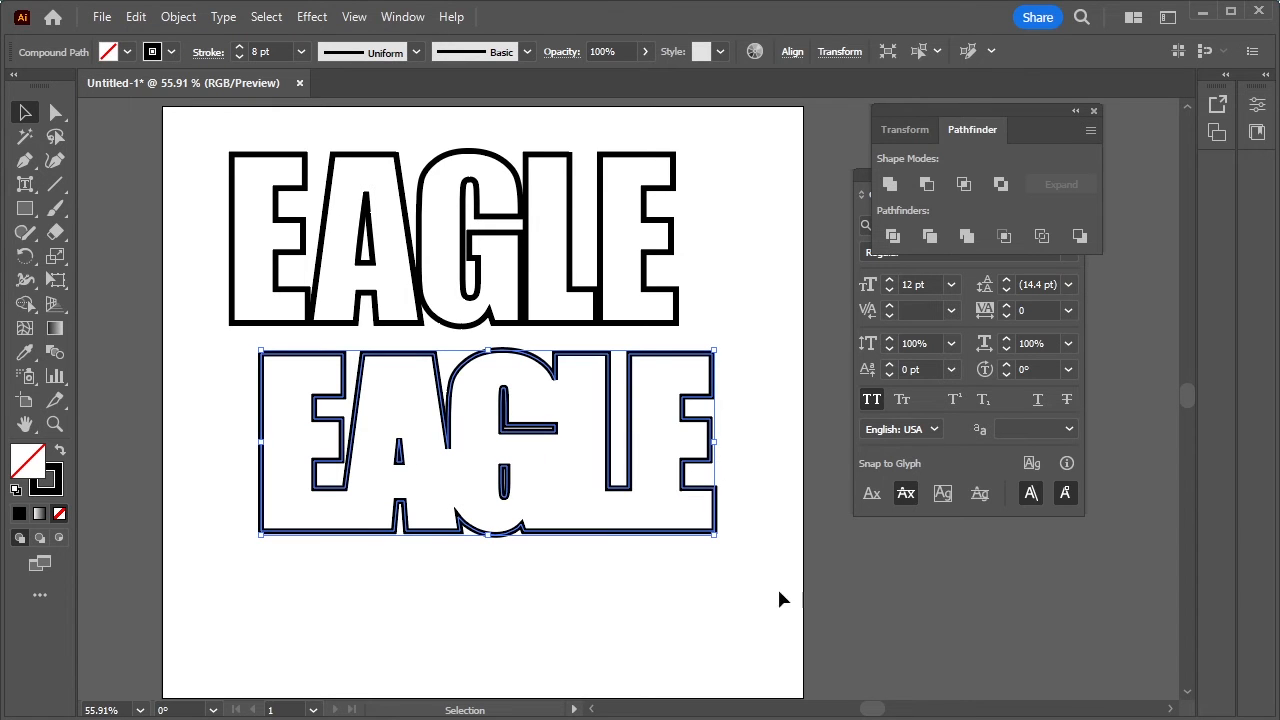
left_click(712, 602)
Place the mountain lake photo from Downloads as a linked image of about 720 × 477 px covering the lower EAGLE shape
left_click(104, 16)
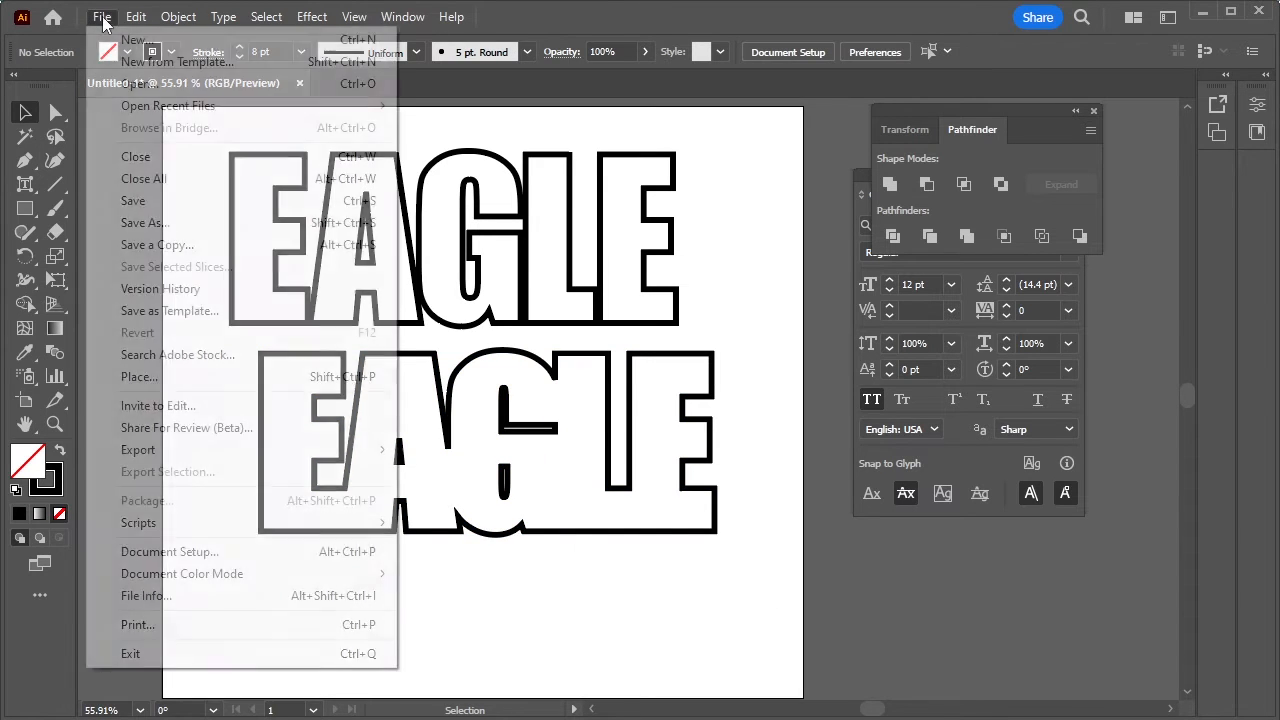
left_click(296, 381)
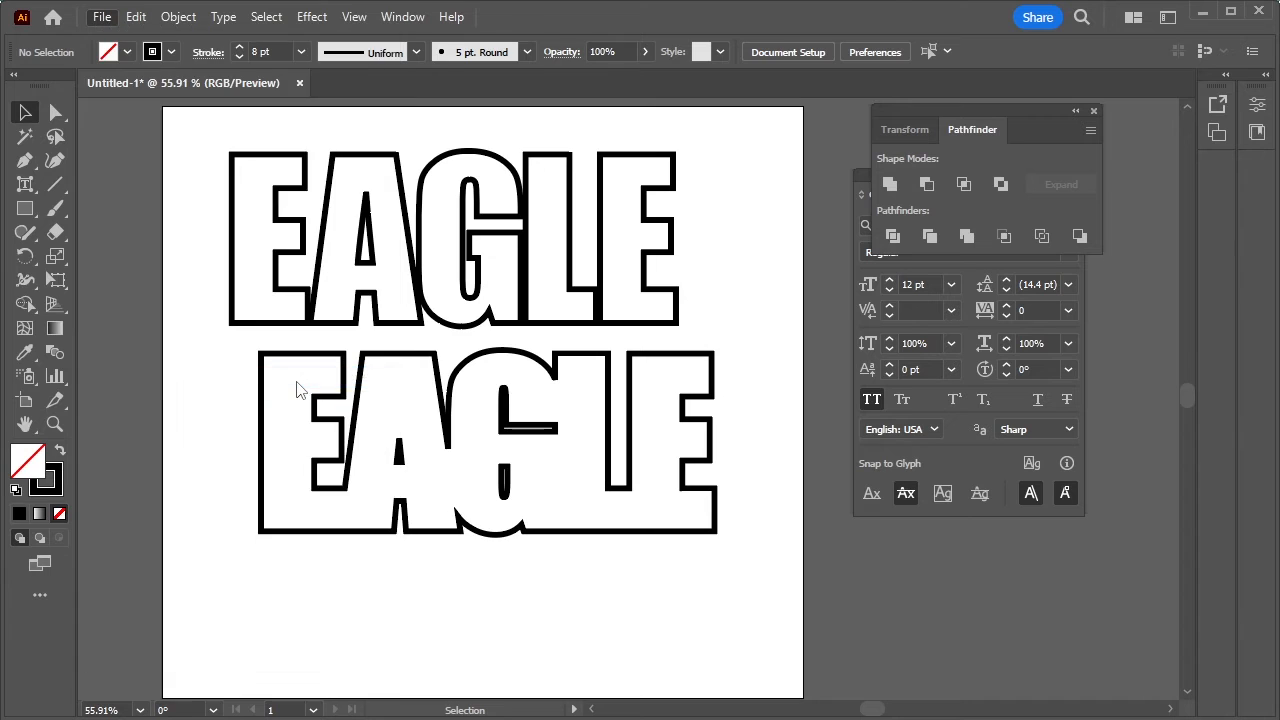
left_click(248, 226)
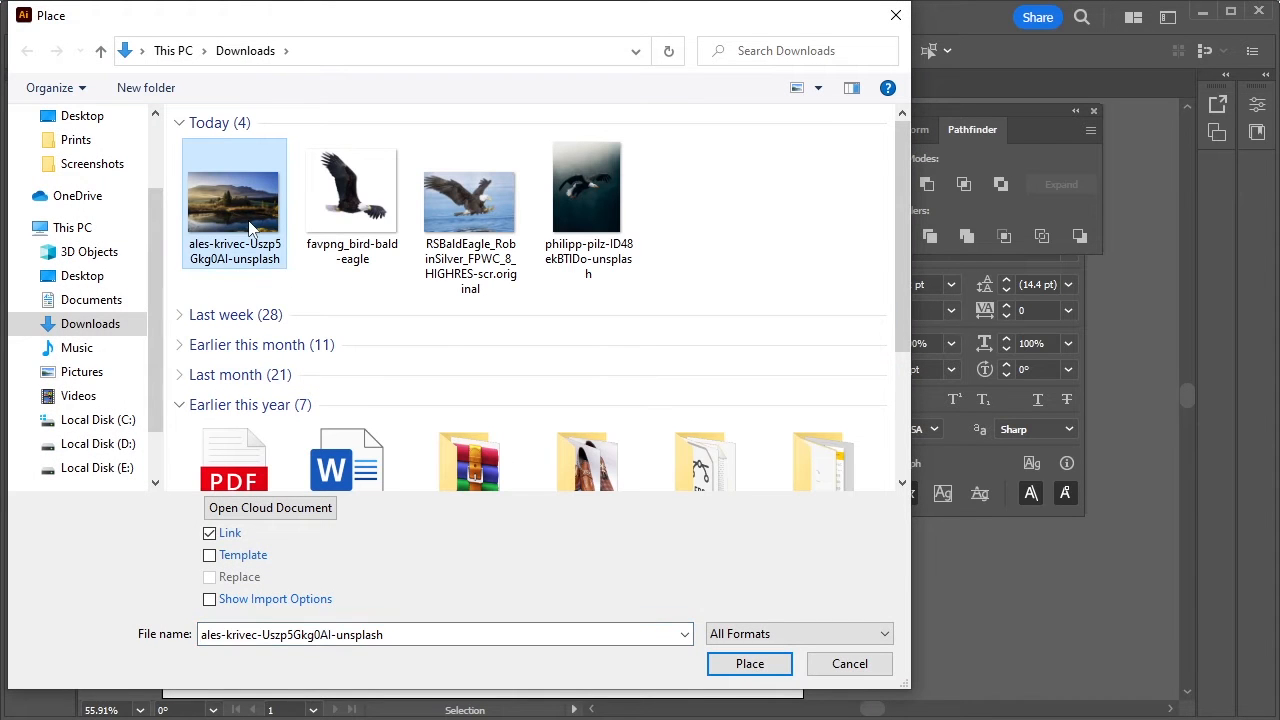
left_click(749, 663)
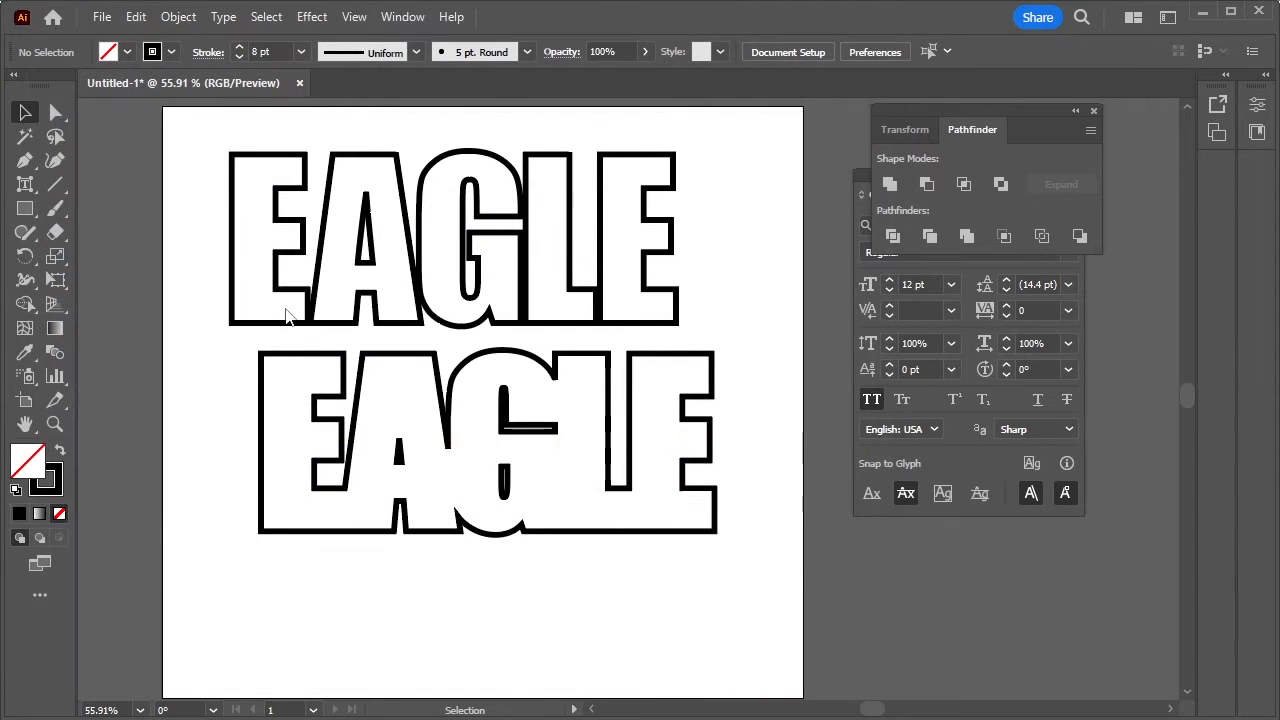
left_click(240, 347)
left_click_drag(471, 514, 556, 531)
left_click_drag(705, 593, 712, 603)
left_click_drag(614, 549, 628, 574)
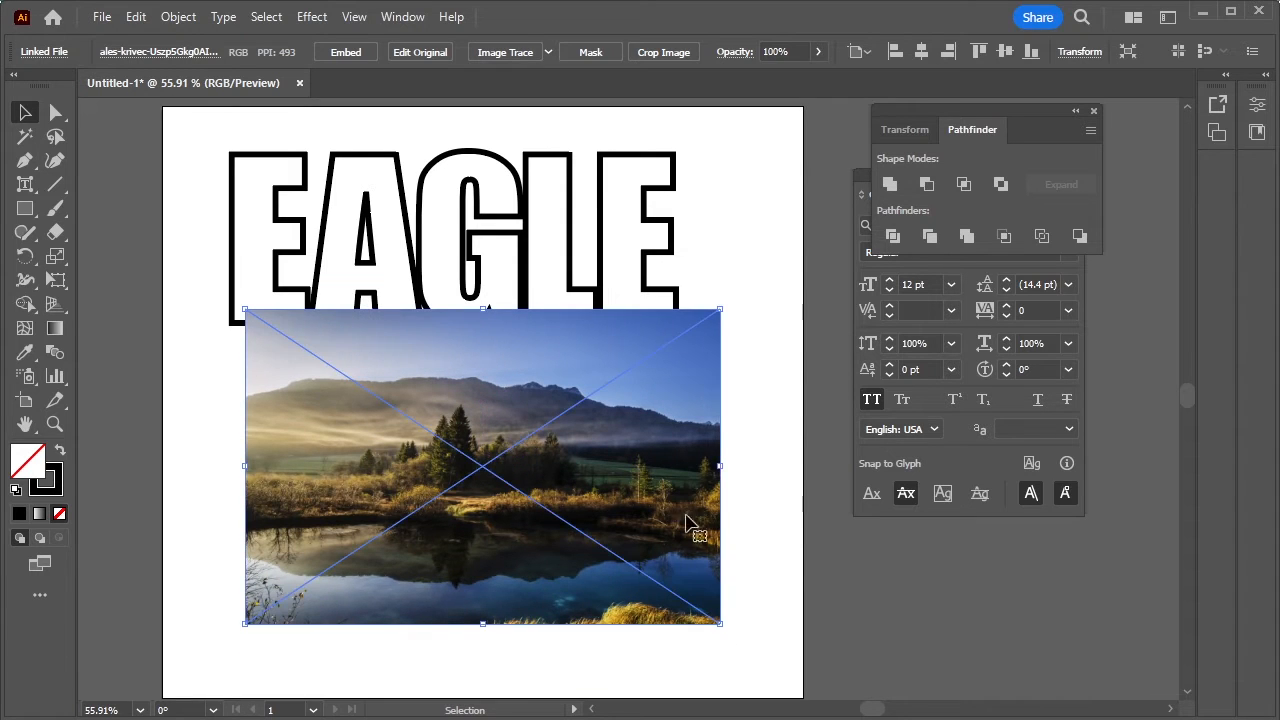
Send the landscape photo to the back, behind both EAGLE shapes
left_click(763, 405)
right_click(647, 330)
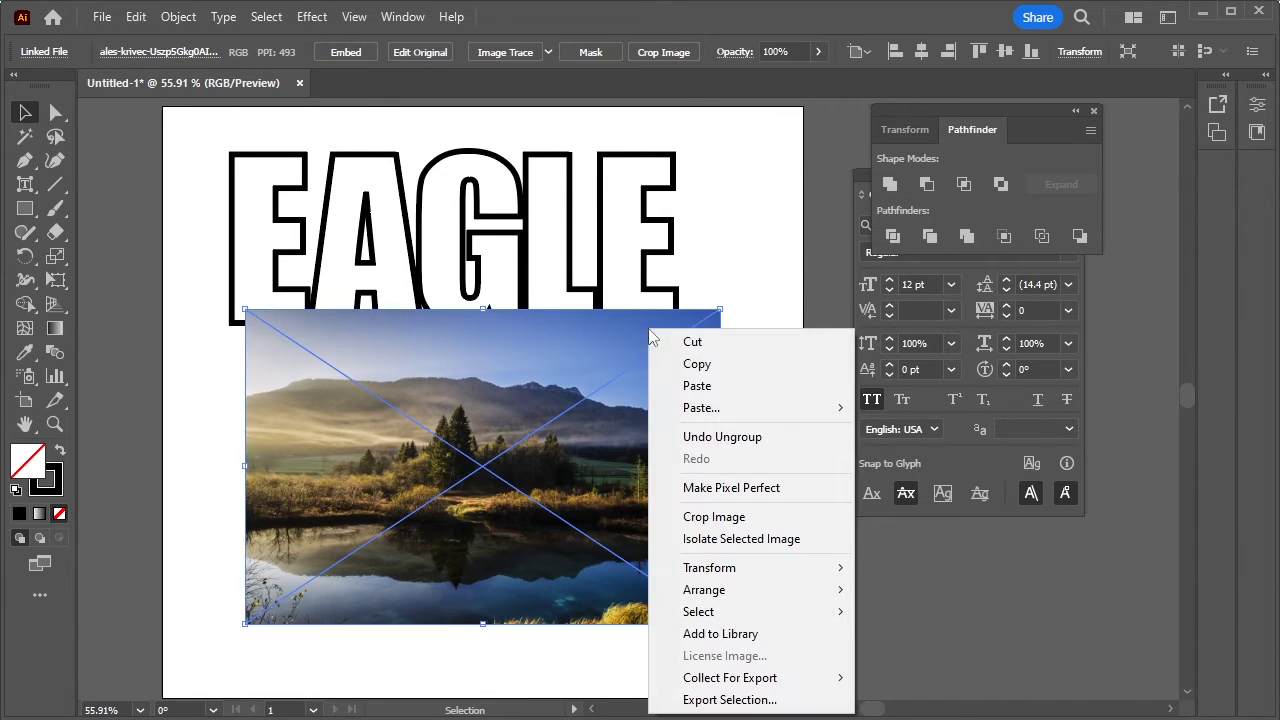
mouse_move(750, 588)
left_click(885, 655)
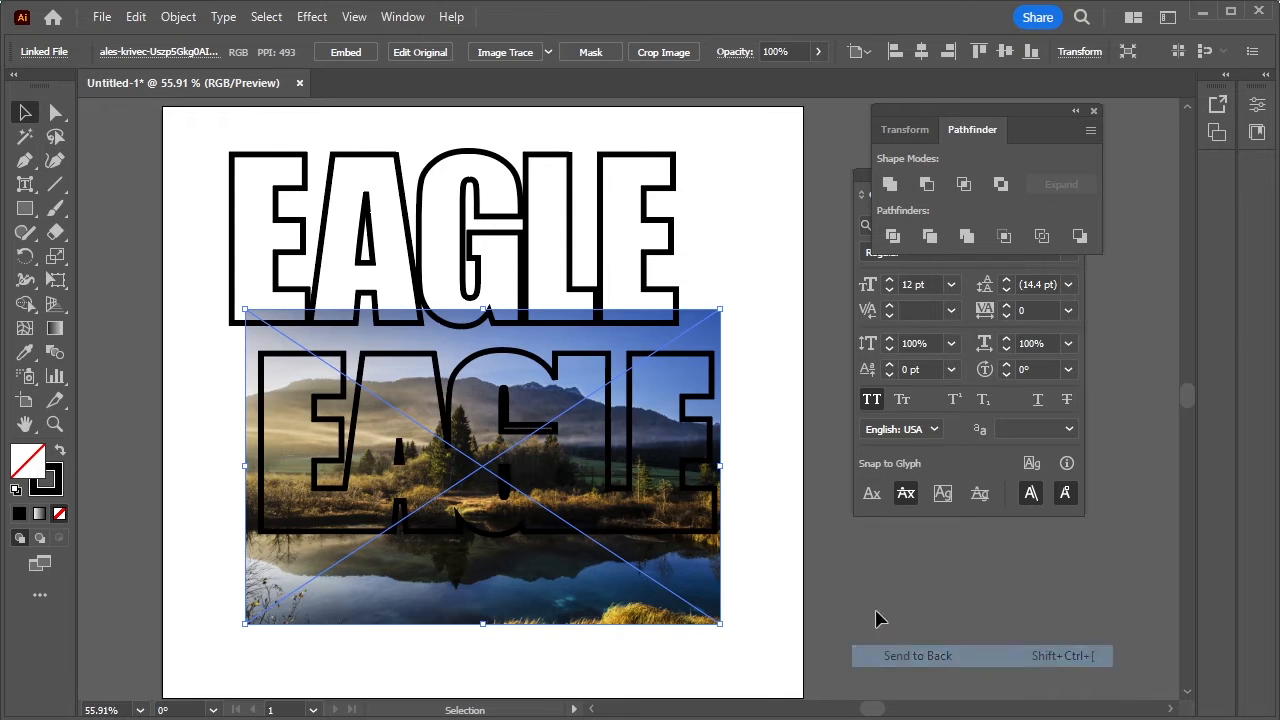
Mask the landscape photo with the lower EAGLE shape using a clipping mask, and align the result beneath the outlined letters
left_click(567, 461, "shift")
right_click(567, 461)
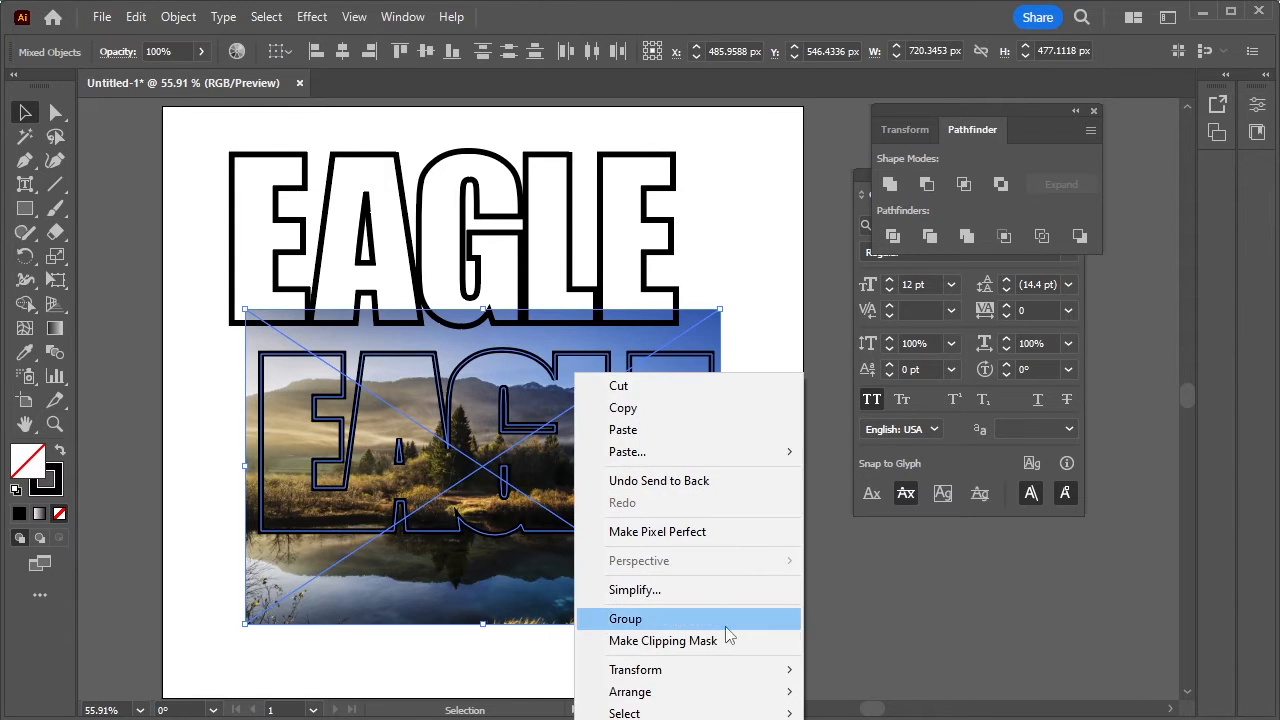
left_click(728, 561)
left_click(644, 606)
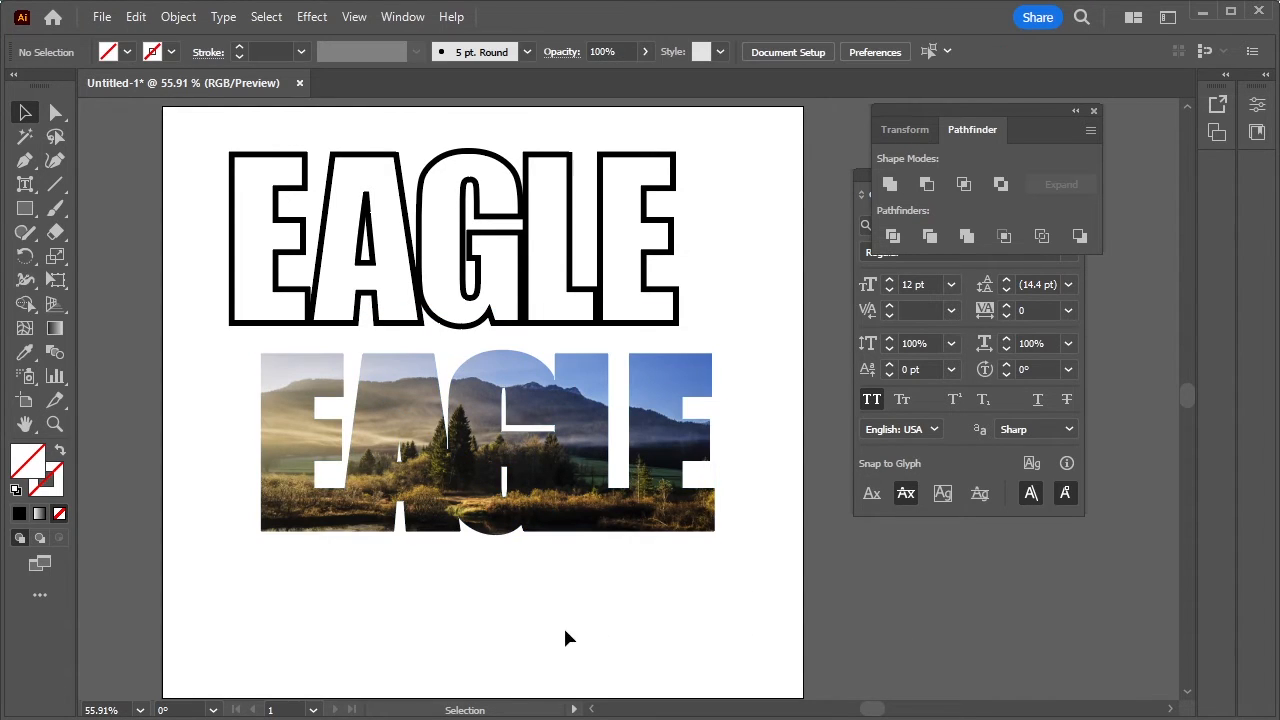
left_click_drag(567, 524, 534, 532)
left_click(700, 423)
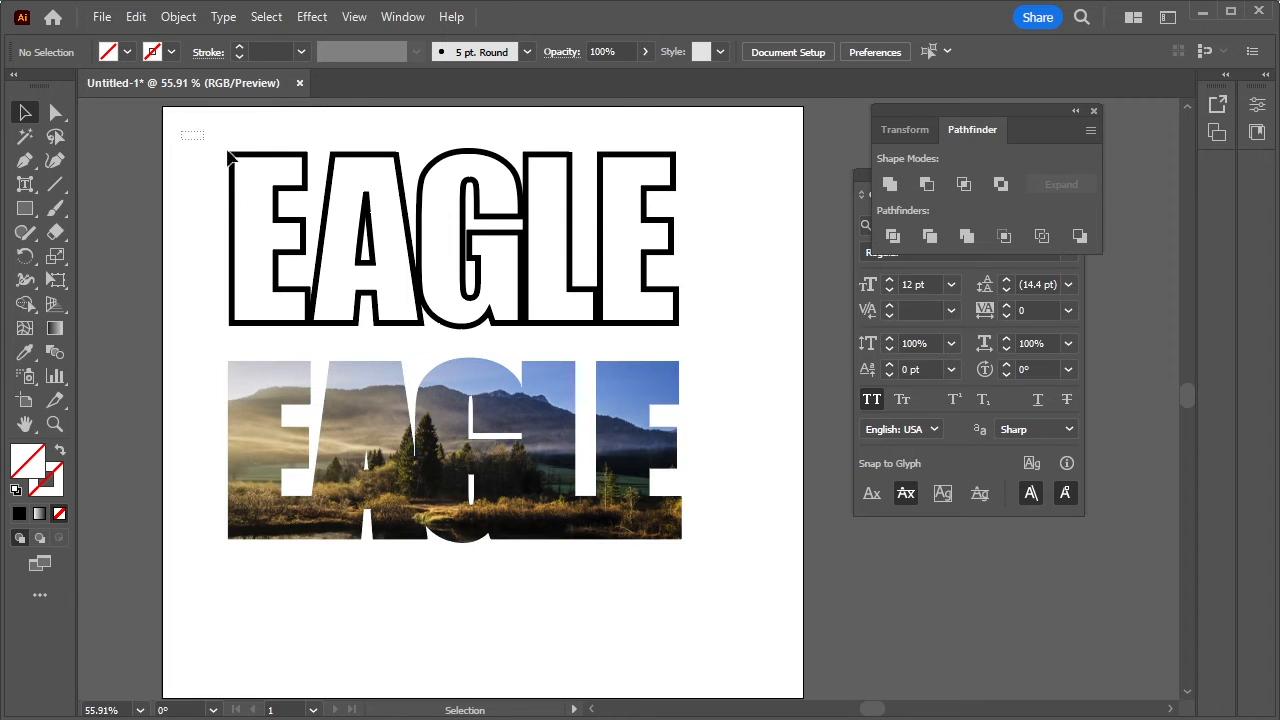
Group the upper outlined EAGLE letters and set their stroke weight to 10 pt
left_click_drag(703, 257, 703, 258)
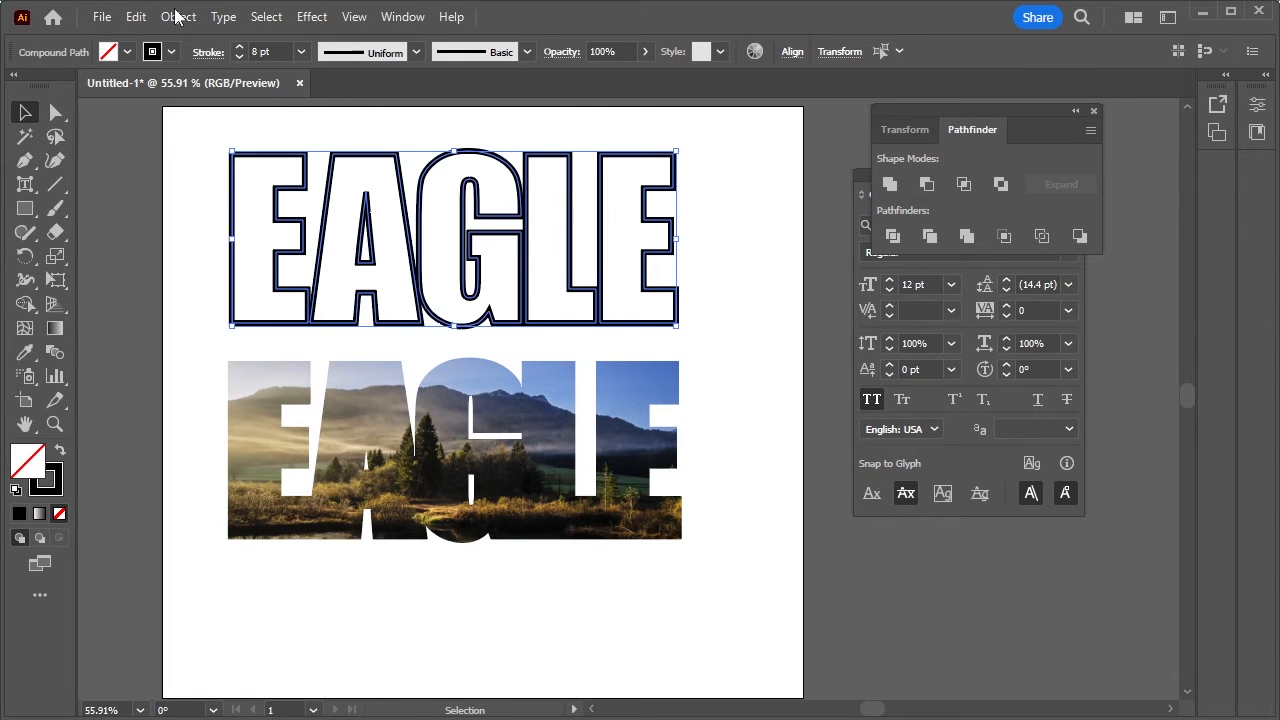
left_click(178, 17)
left_click(230, 133)
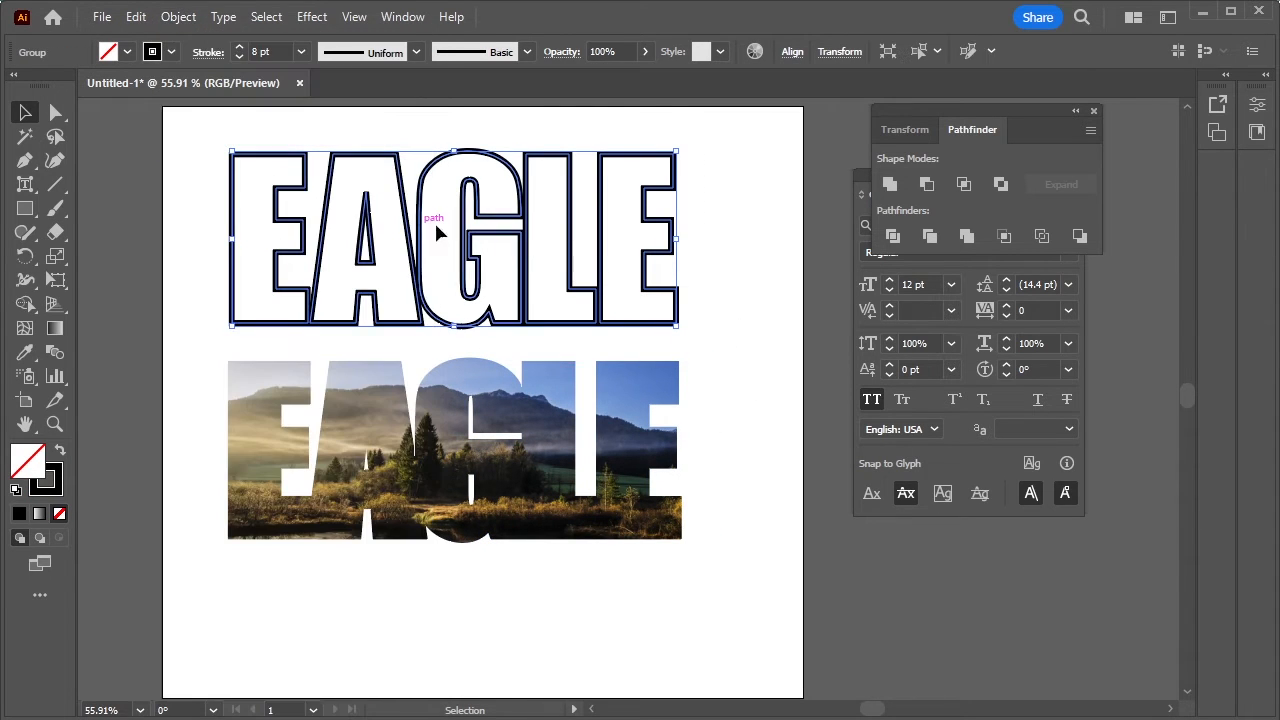
left_click(240, 50)
left_click(240, 50)
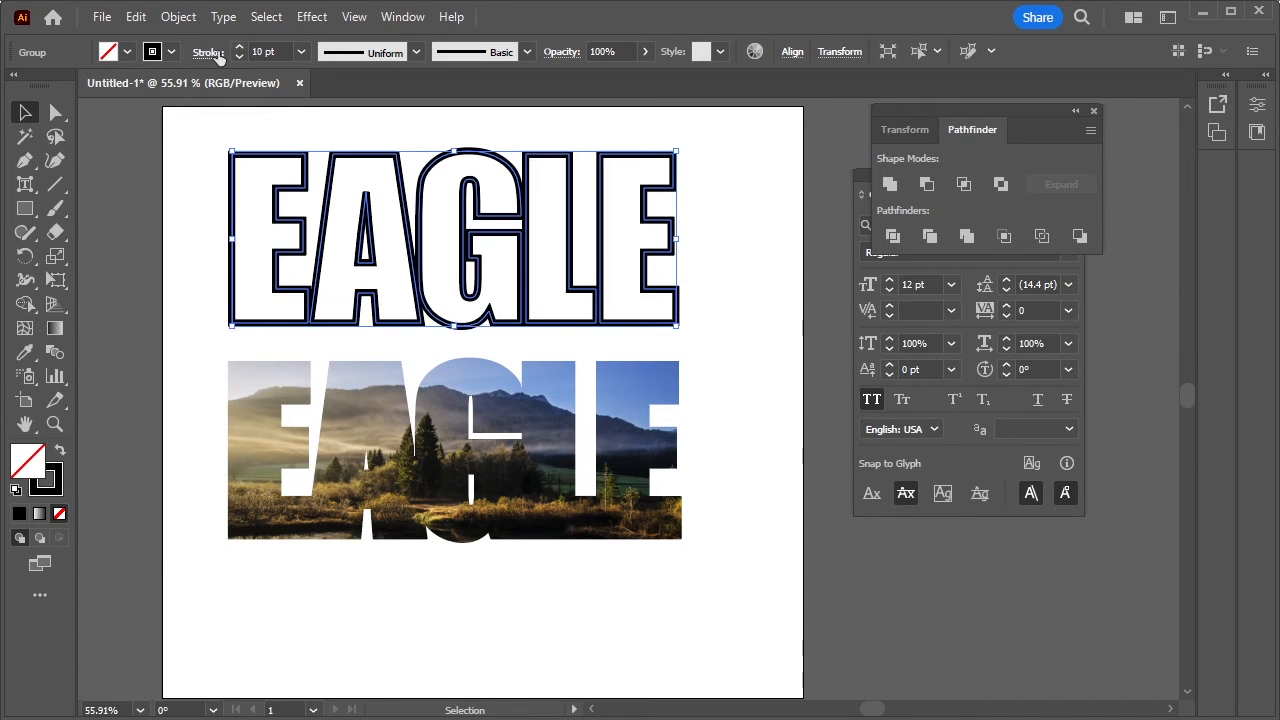
Align the 10 pt stroke to the outside of the grouped EAGLE letter outlines
left_click(212, 52)
left_click(123, 157)
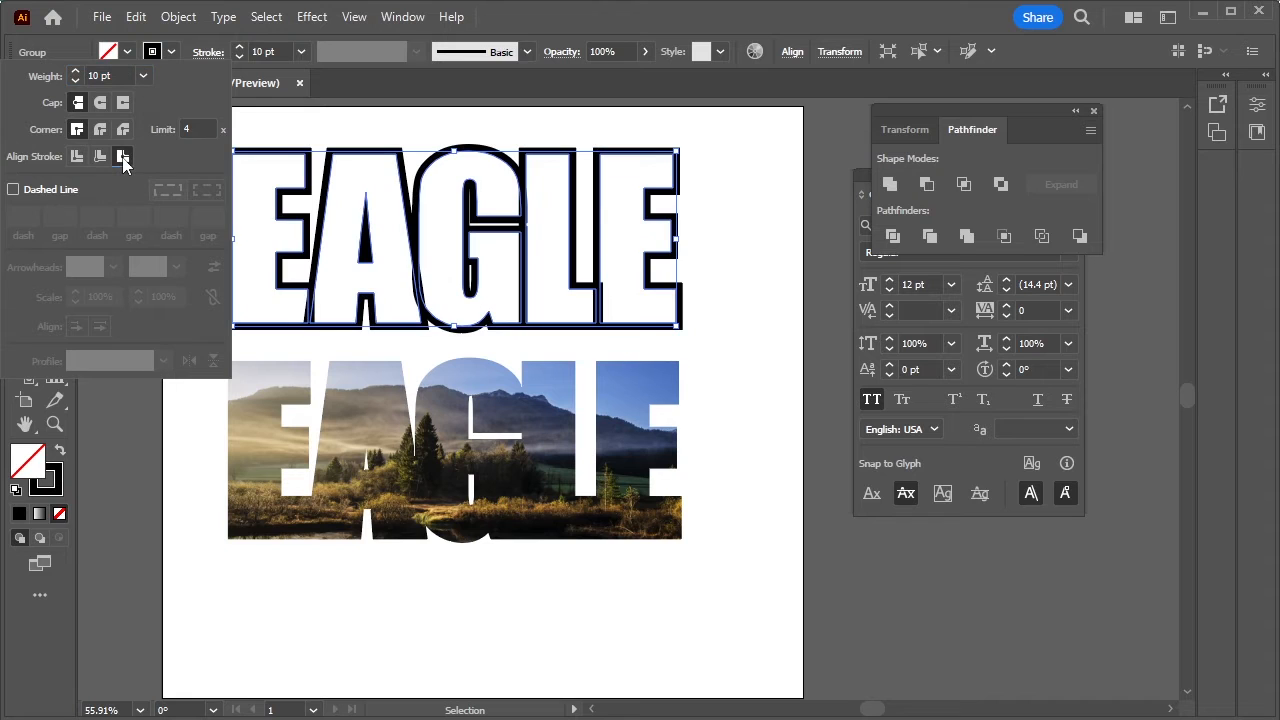
left_click(760, 354)
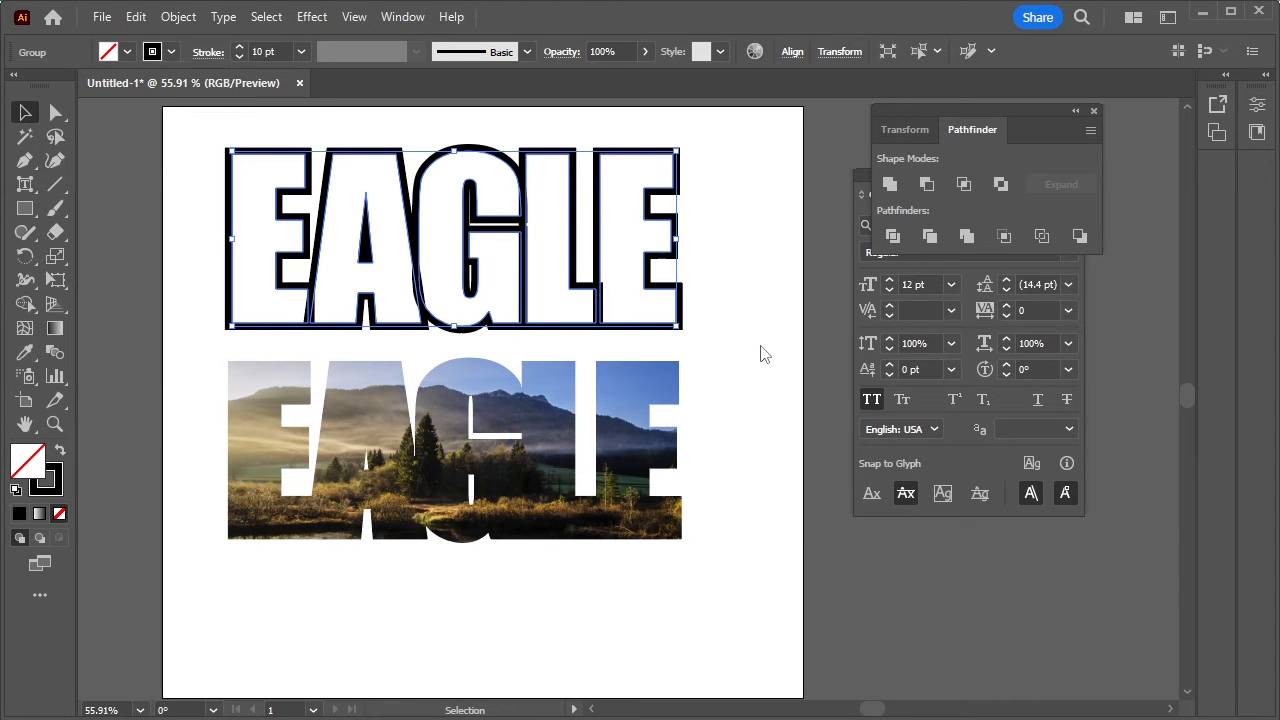
Move the photo-filled EAGLE clip group up so it lines up with the outlined EAGLE letters
left_click(737, 365)
left_click_drag(623, 505, 621, 288)
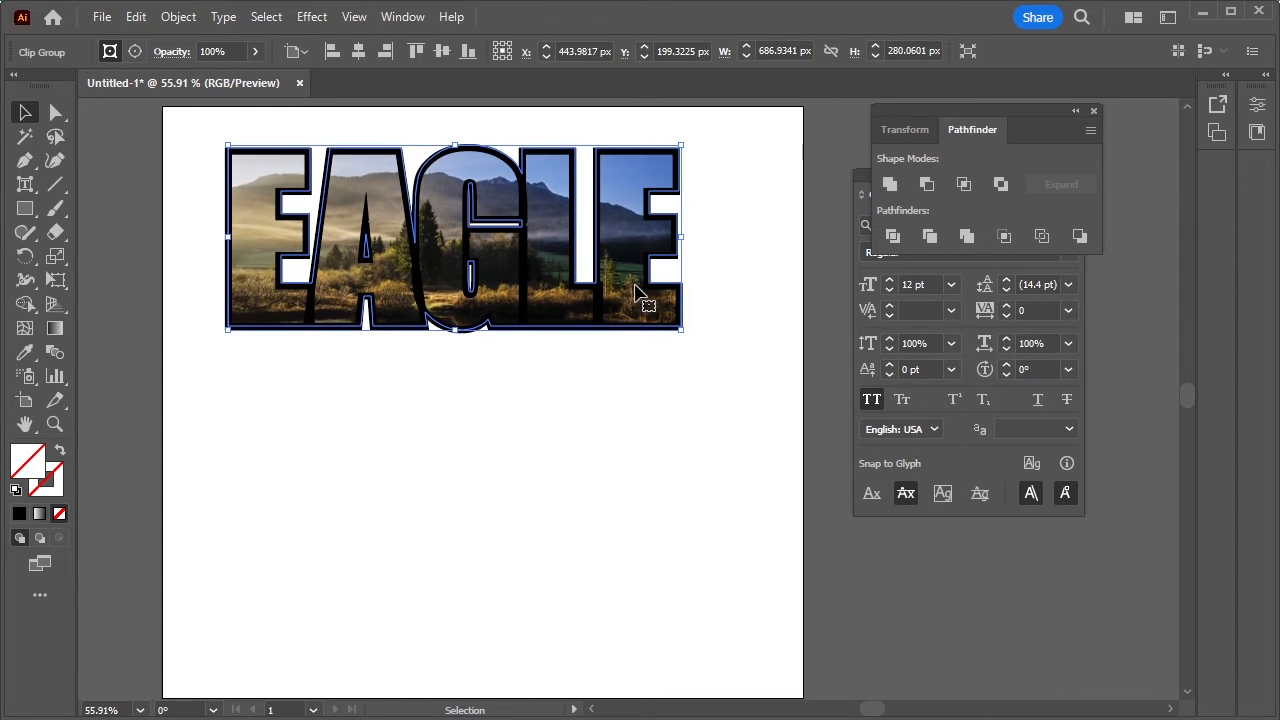
left_click(560, 447)
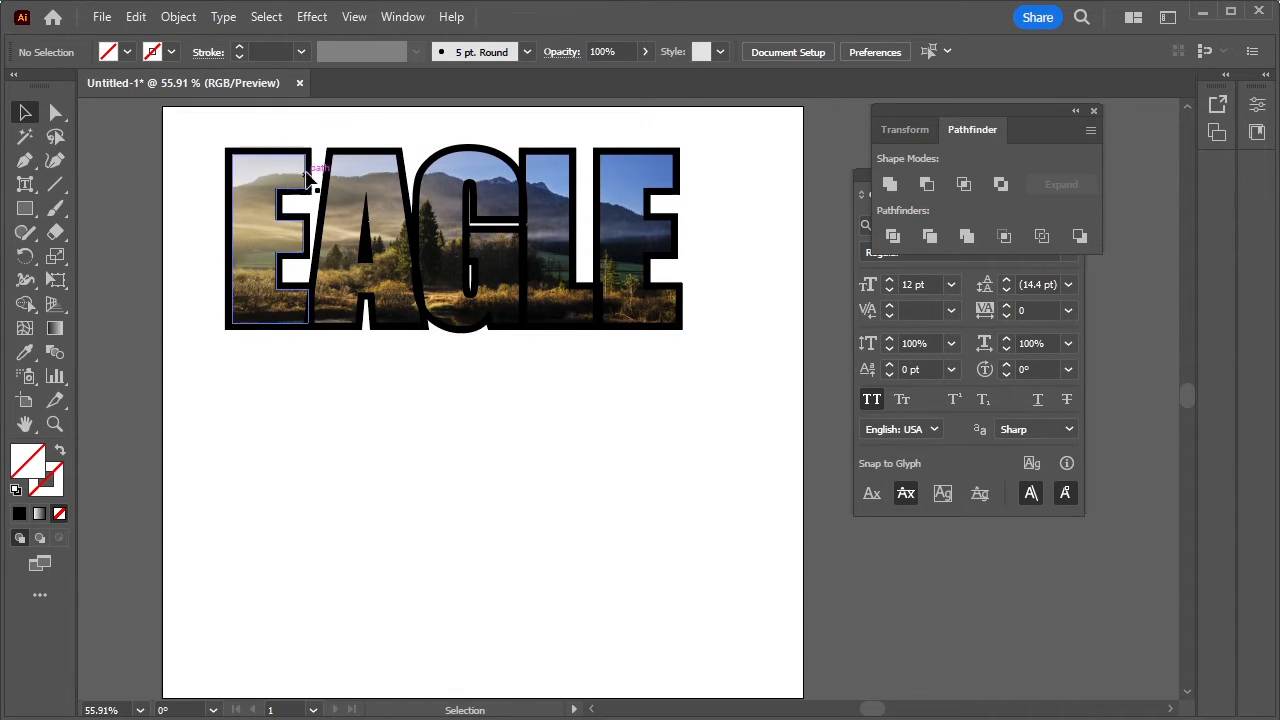
Change the stroke color of the outlined EAGLE letter group to white
left_click(333, 158)
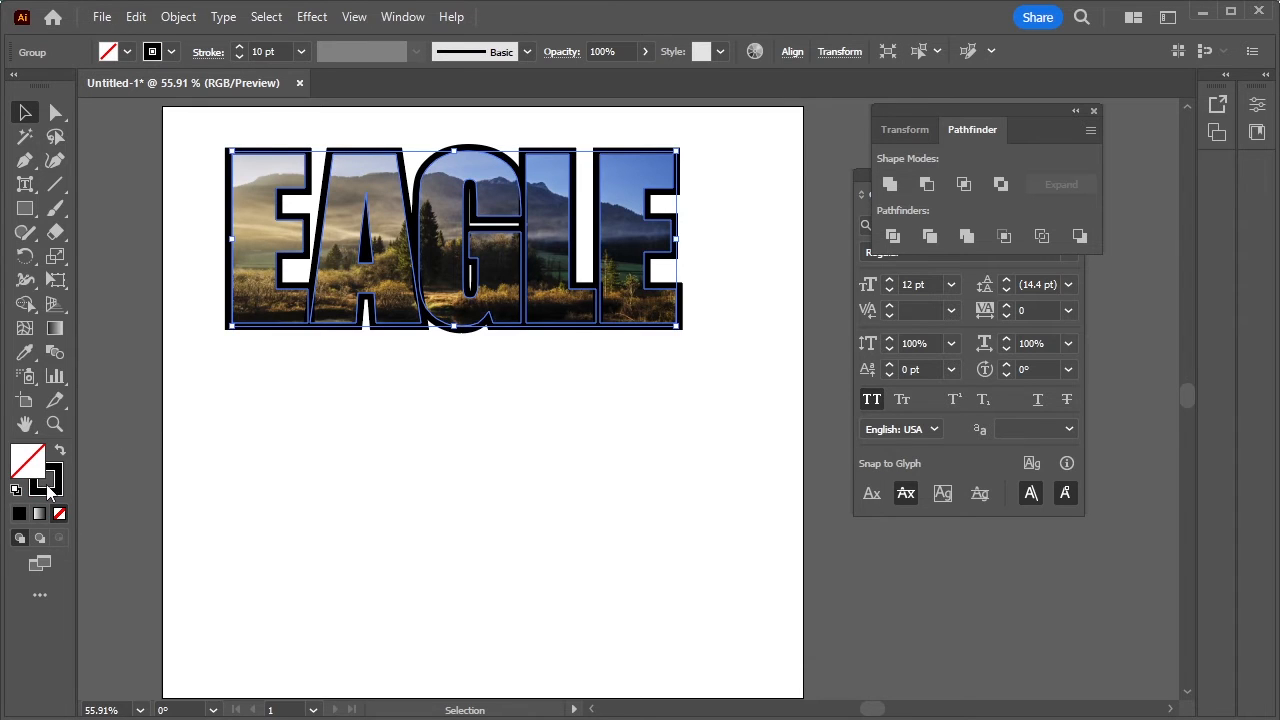
left_click(48, 488)
left_click(172, 51)
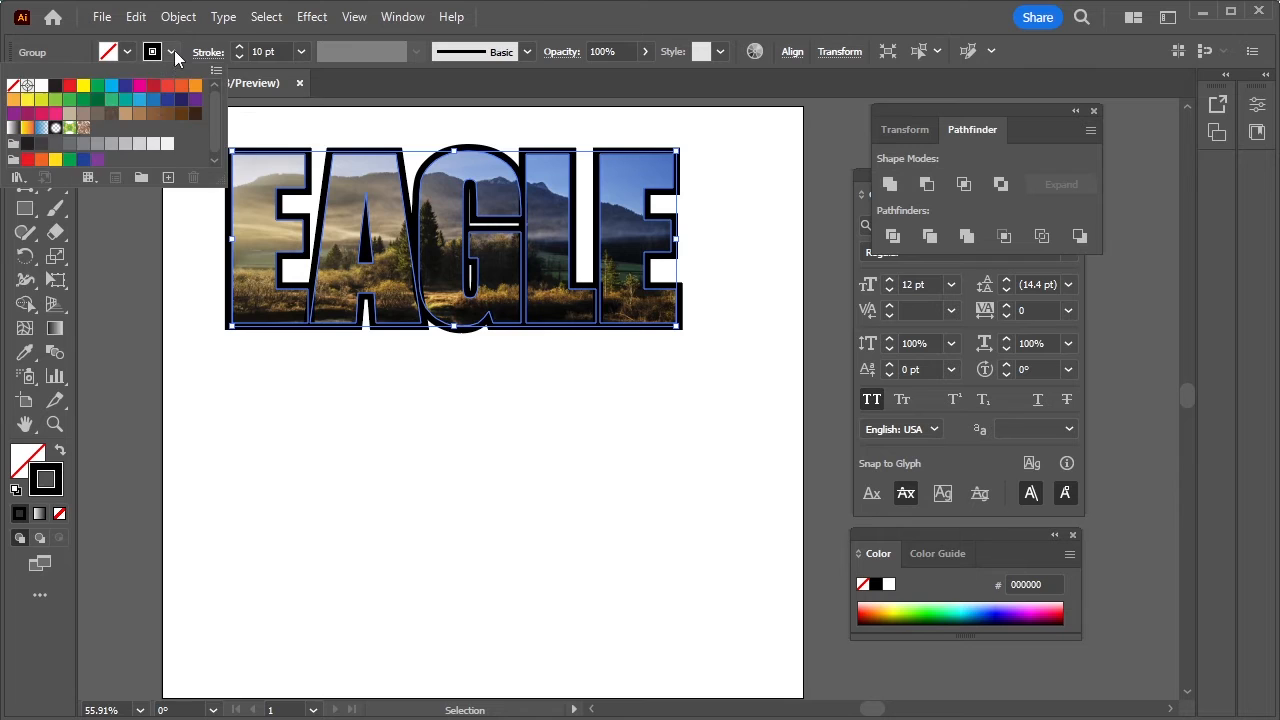
left_click(40, 87)
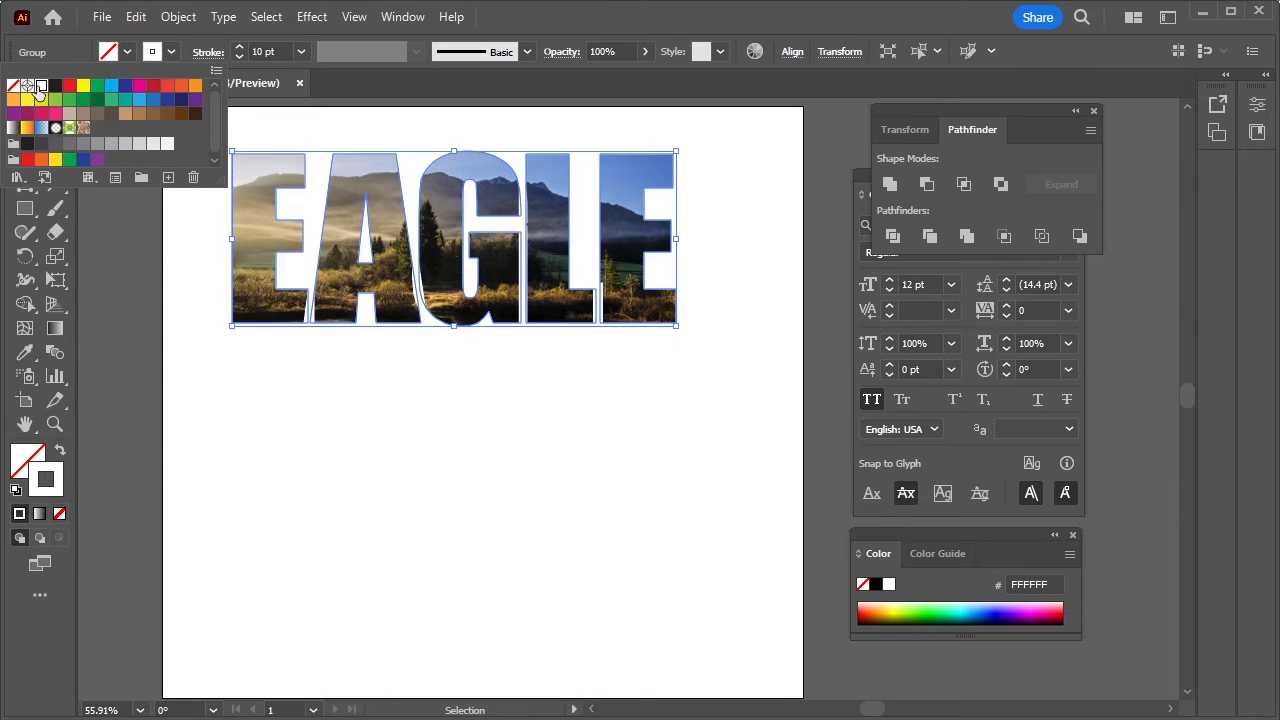
left_click(406, 395)
left_click(696, 437)
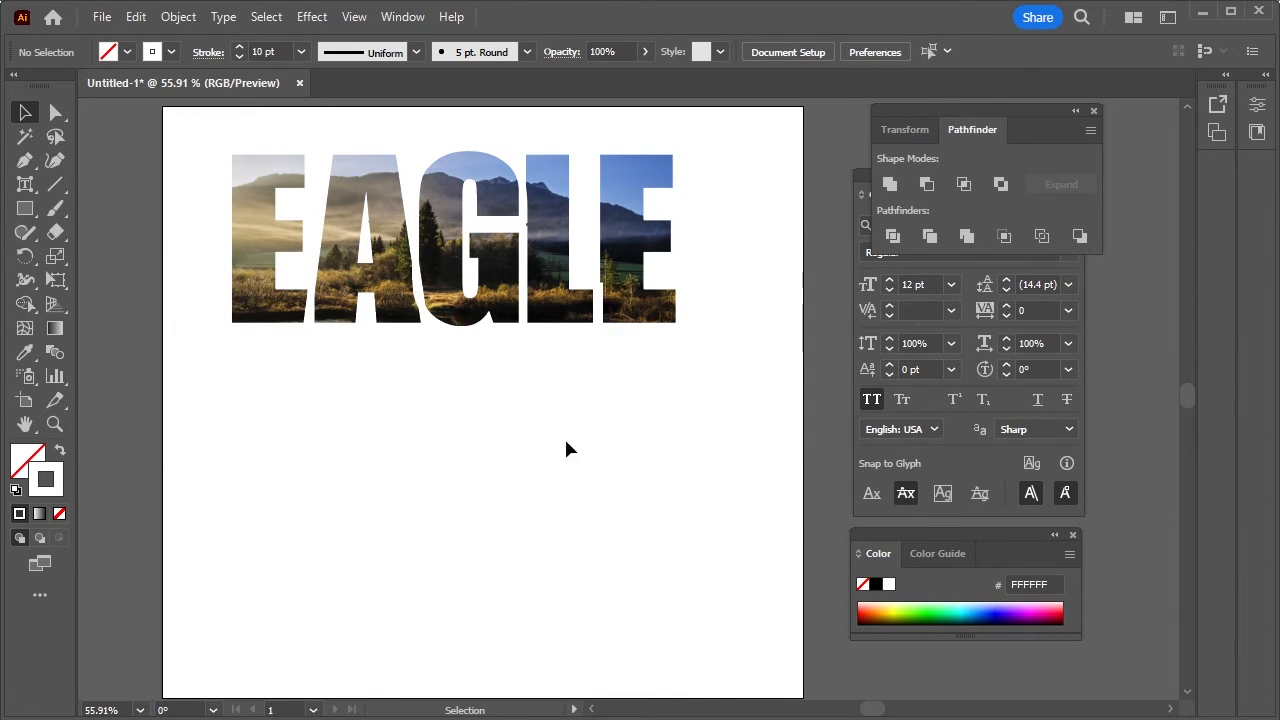
Place the favpng_bird-bald-eagle image from Downloads as a linked image on the artboard
left_click(101, 17)
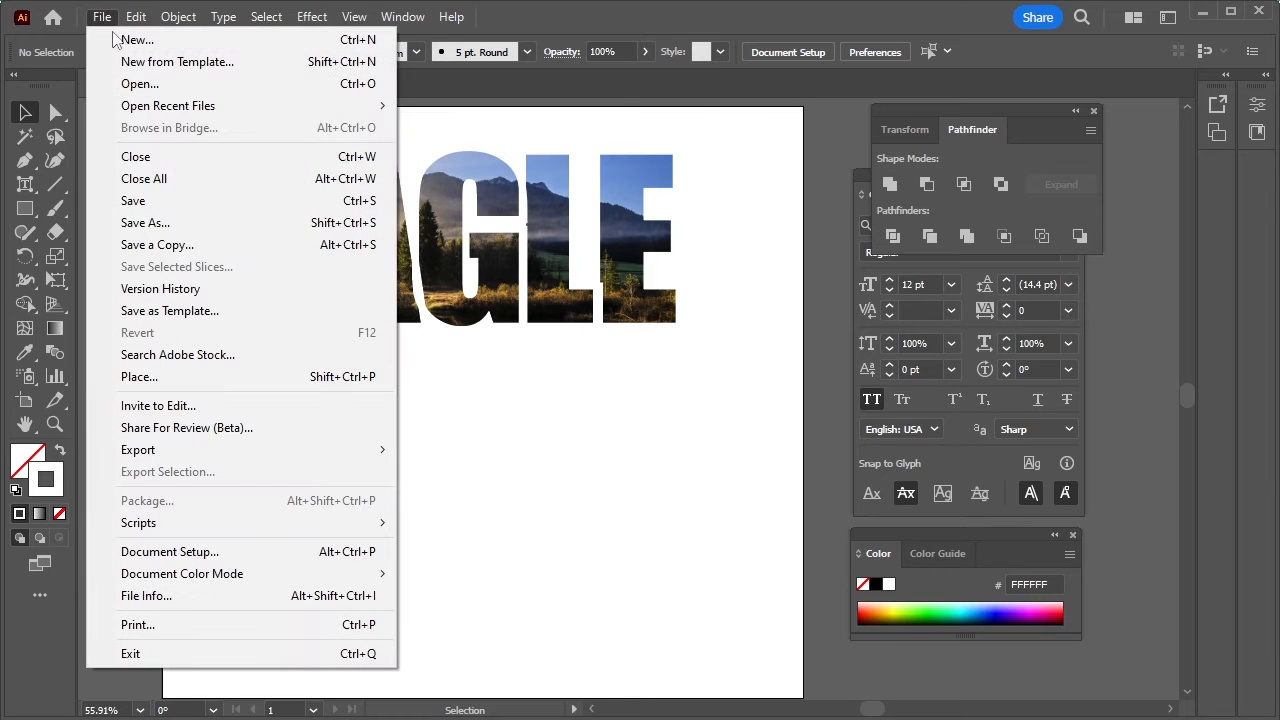
left_click(228, 371)
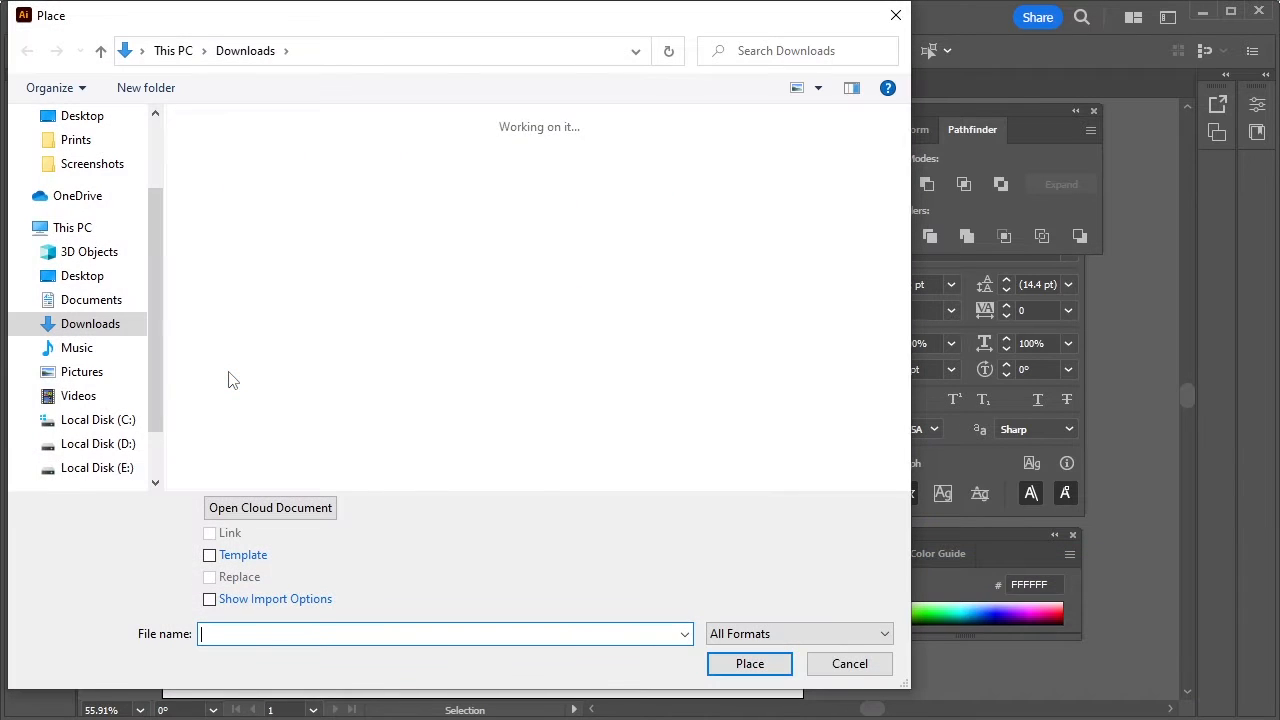
left_click(356, 220)
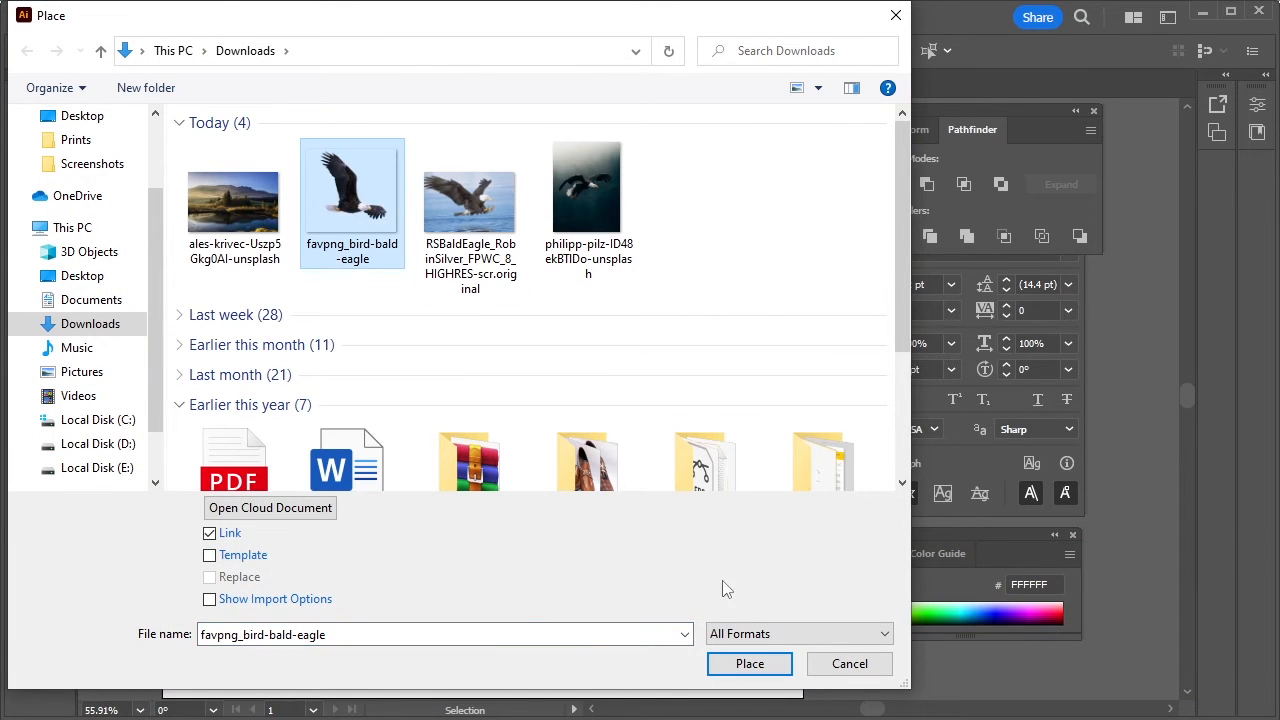
left_click(748, 665)
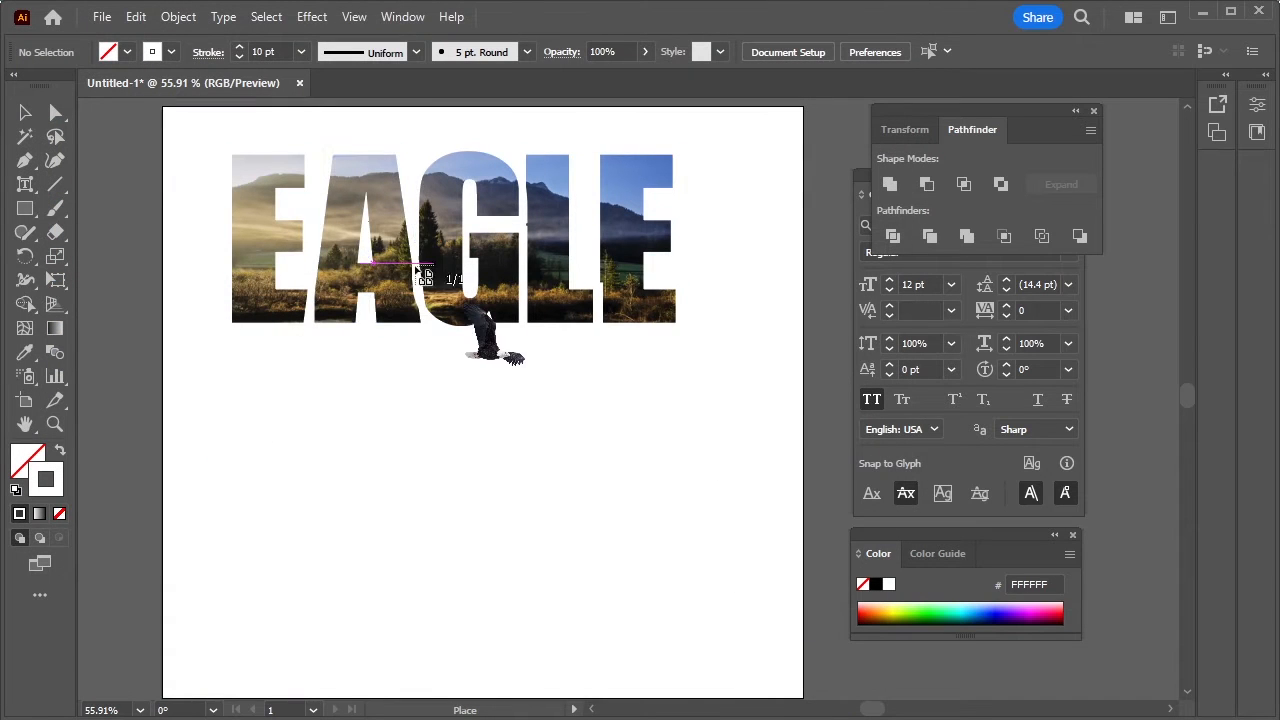
left_click(297, 184)
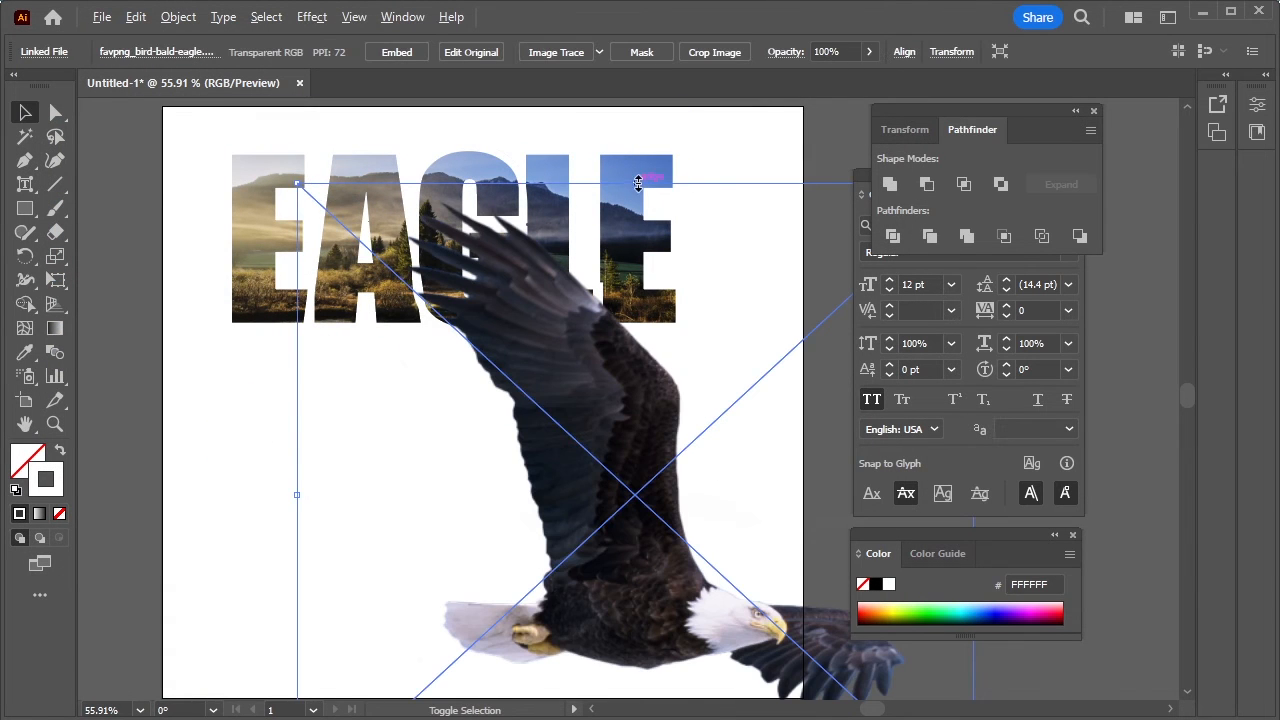
Scale down, rotate and position the bald eagle image so it spreads its wings across the EAGLE lettering
left_click_drag(636, 185, 634, 336)
left_click_drag(640, 473, 403, 237)
left_click_drag(578, 422, 686, 286)
left_click_drag(538, 273, 586, 228)
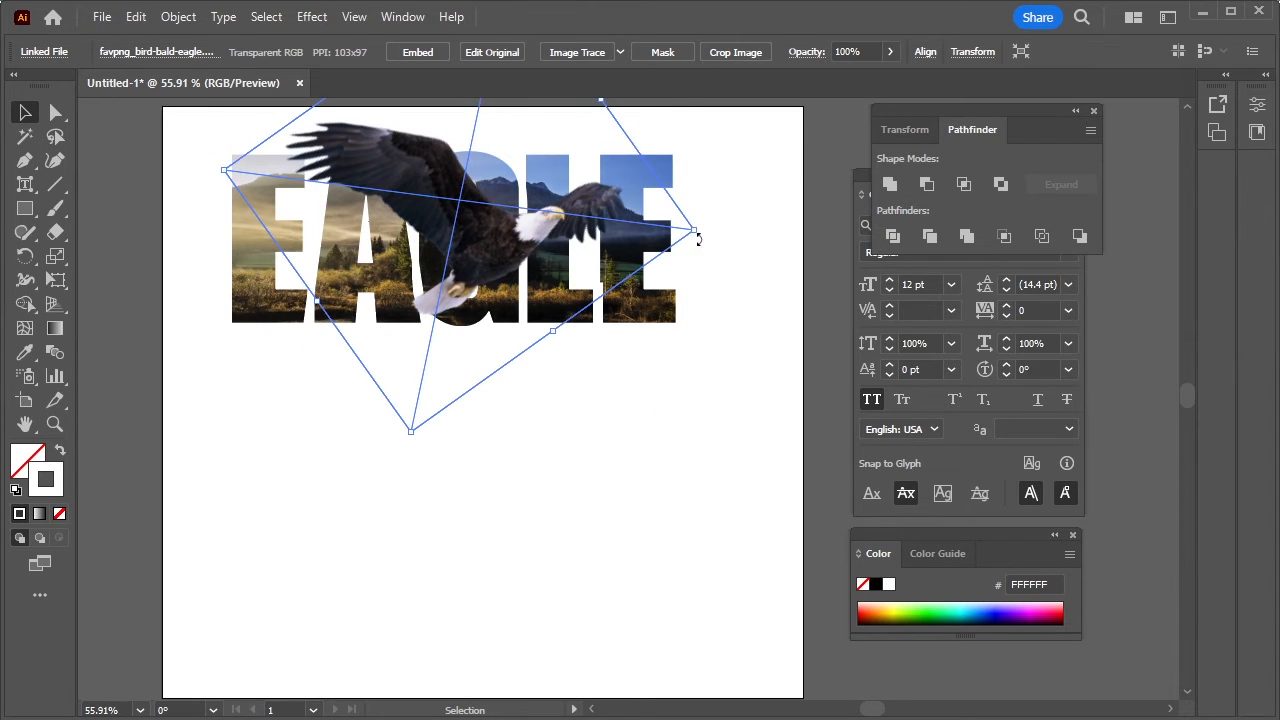
left_click_drag(704, 233, 700, 190)
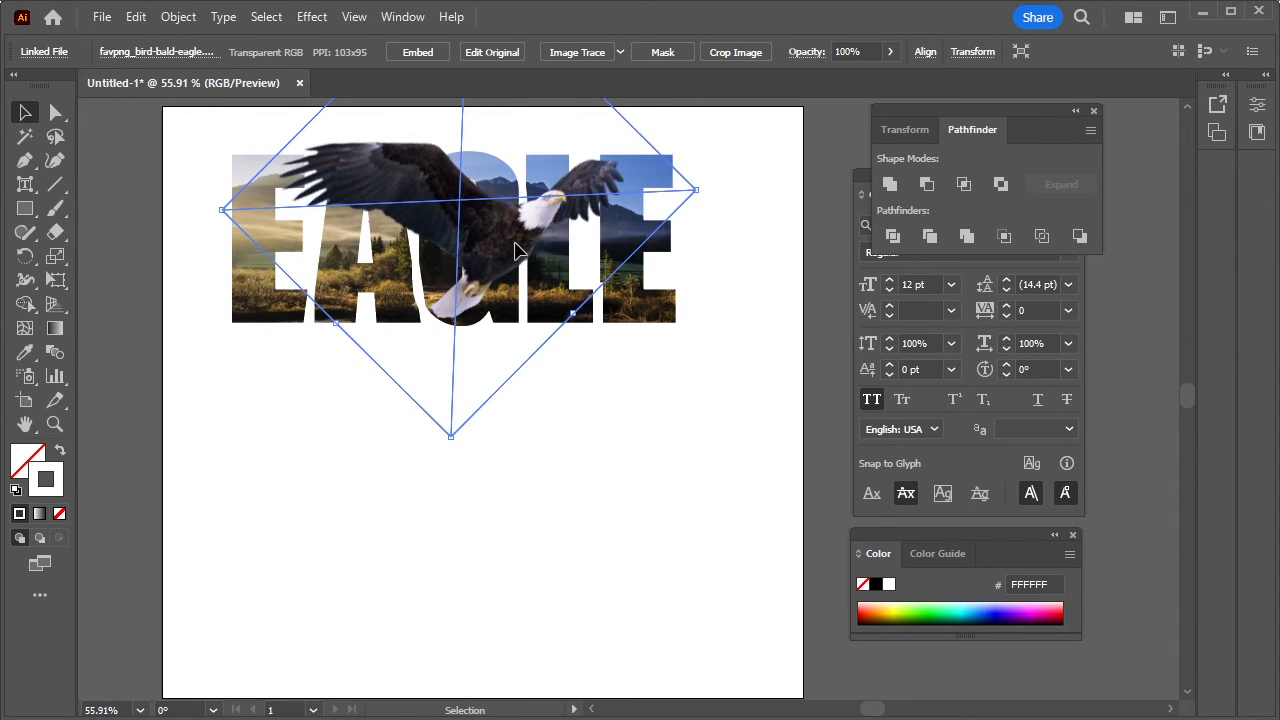
mouse_move(517, 250)
left_mouse_down()
mouse_move(505, 241)
mouse_move(515, 252)
left_mouse_up()
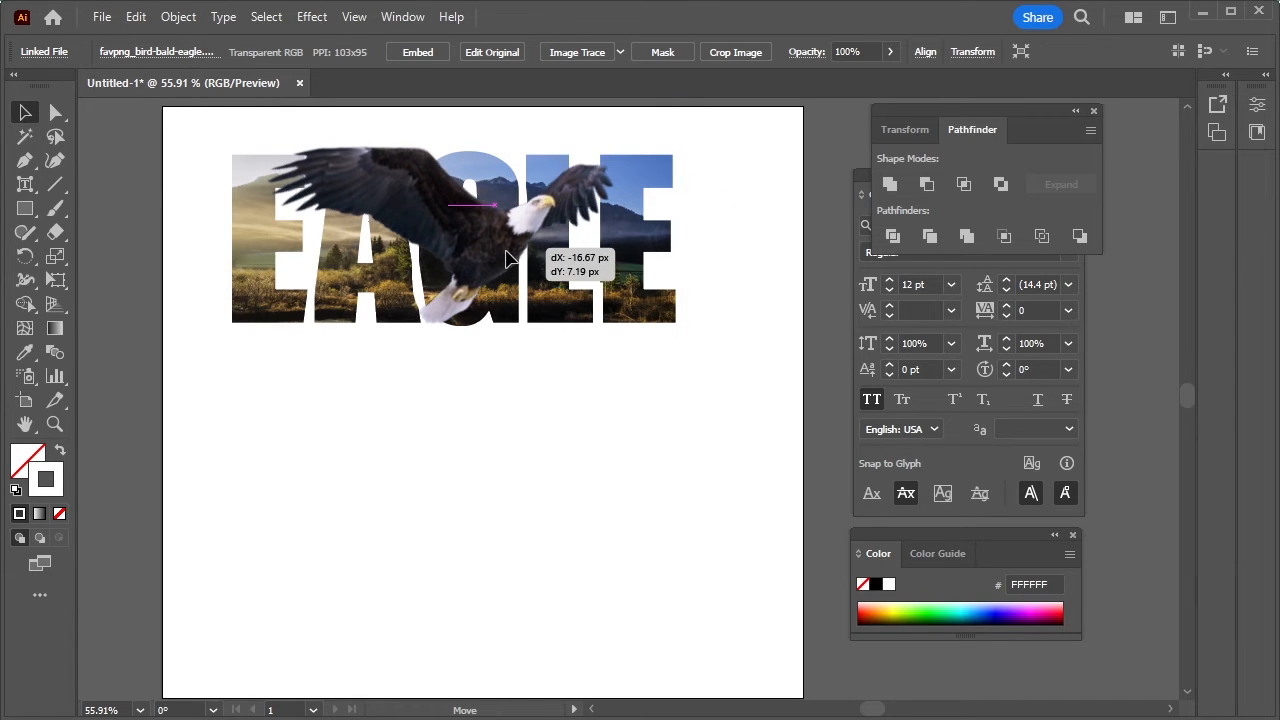
left_click_drag(688, 197, 714, 209)
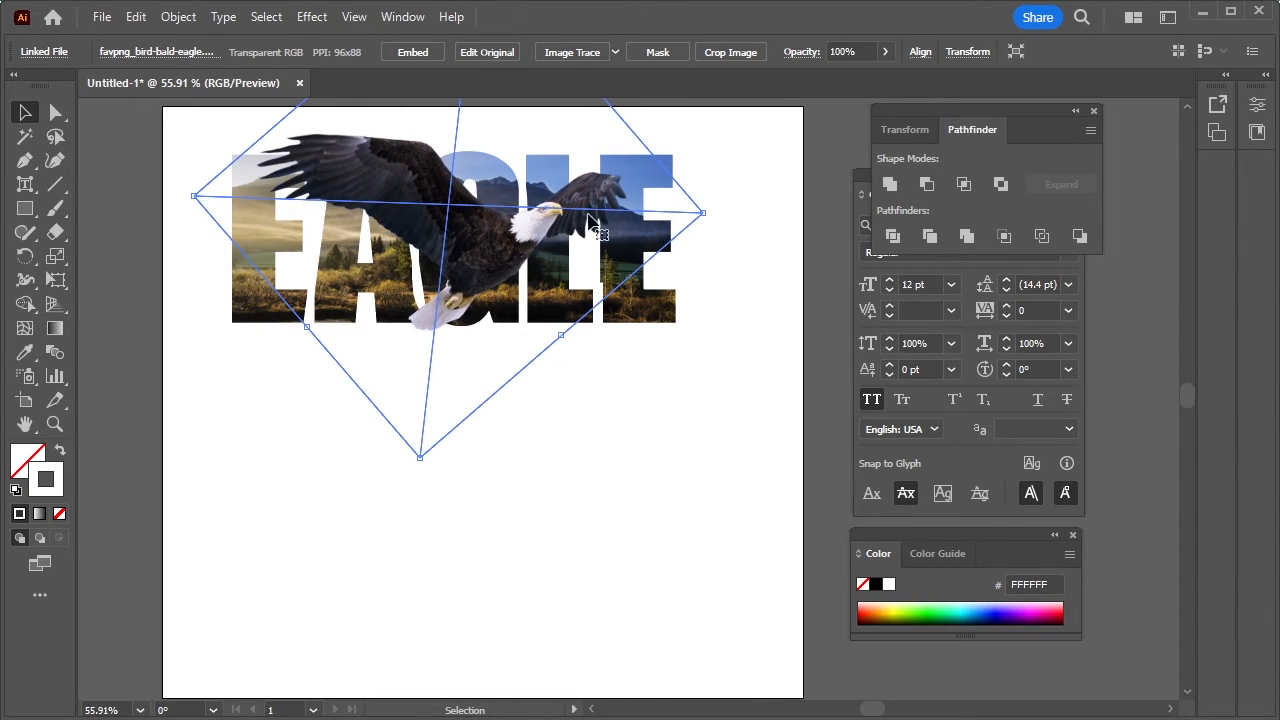
left_click_drag(582, 219, 581, 216)
left_click(620, 403)
Bring the white outlined letter group to the front, above the bald eagle image
left_click(669, 292)
right_click(669, 292)
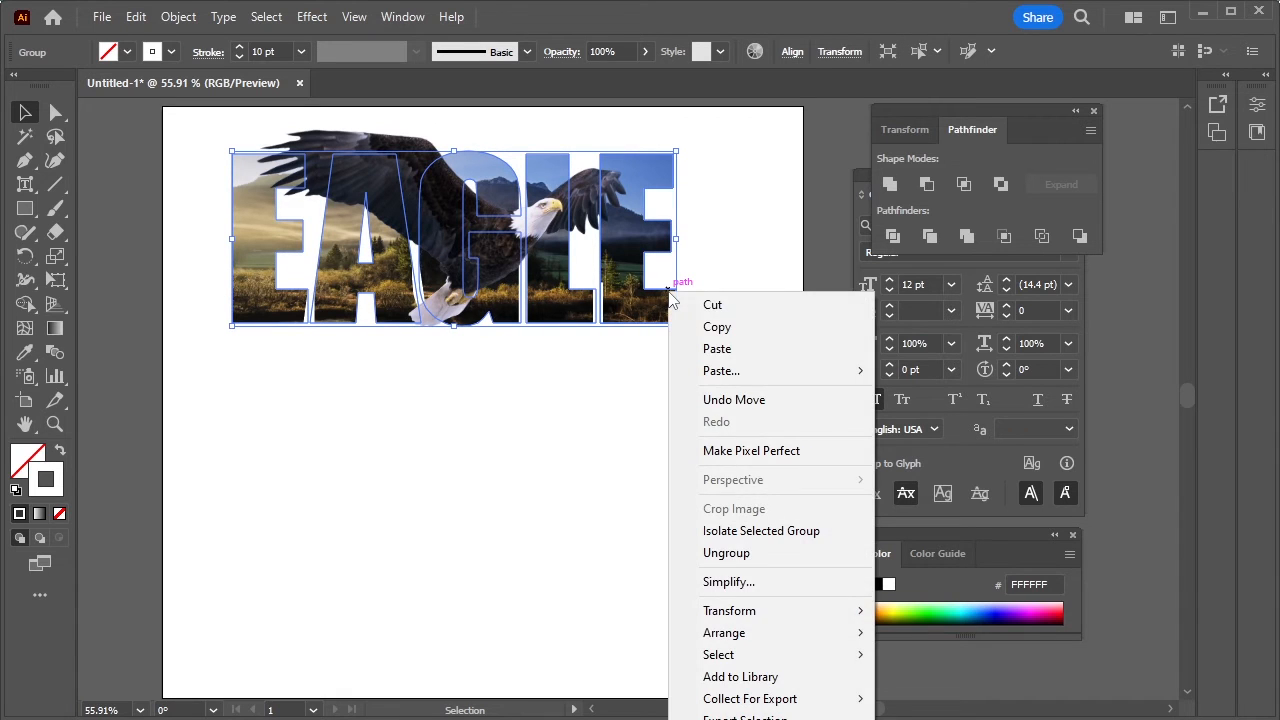
mouse_move(829, 634)
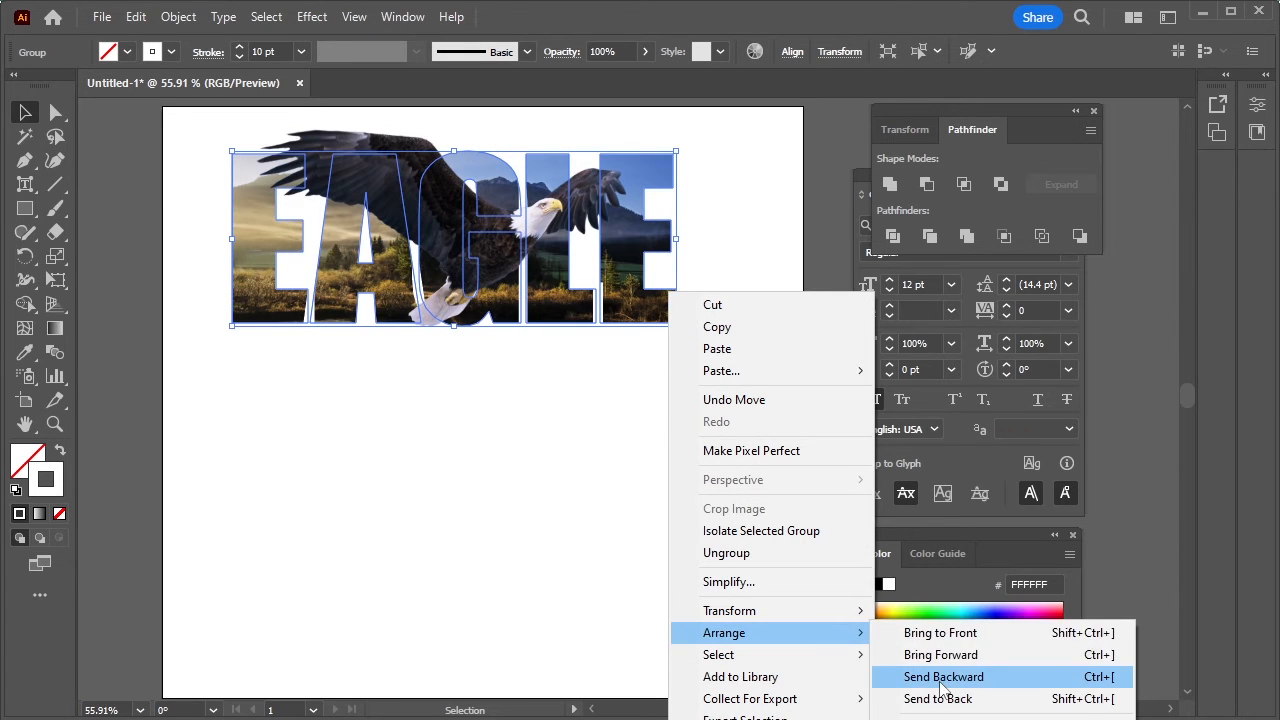
left_click(960, 633)
left_click(634, 463)
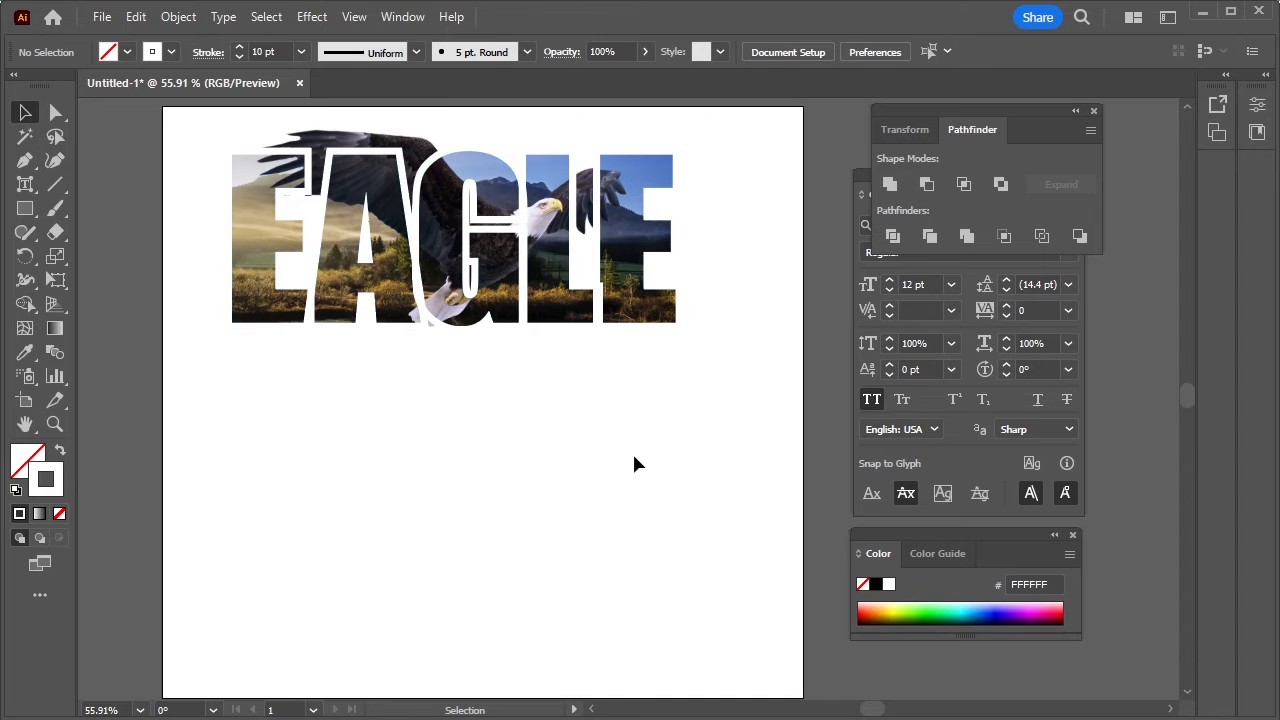
Select all the artwork and group the lettering, photo and bald eagle together
scroll(634, 463, "up", 3)
scroll(634, 463, "down", 2)
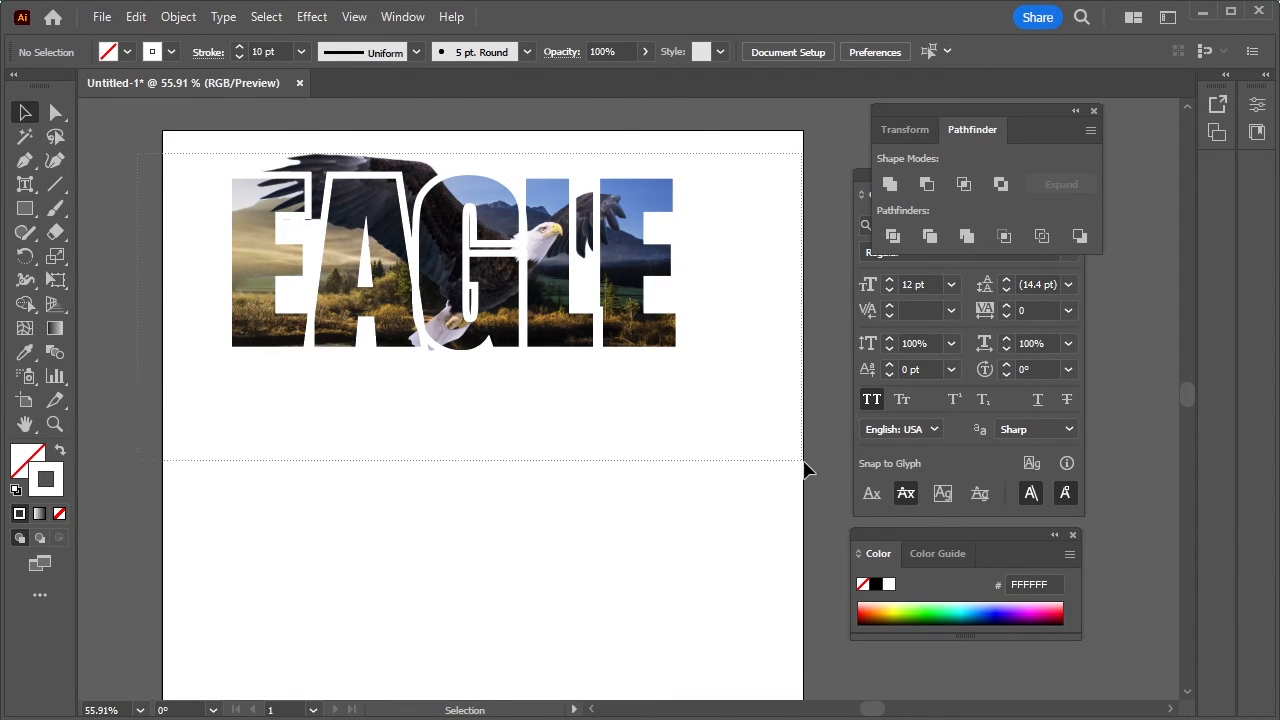
key("ctrl+a")
key("ctrl+g")
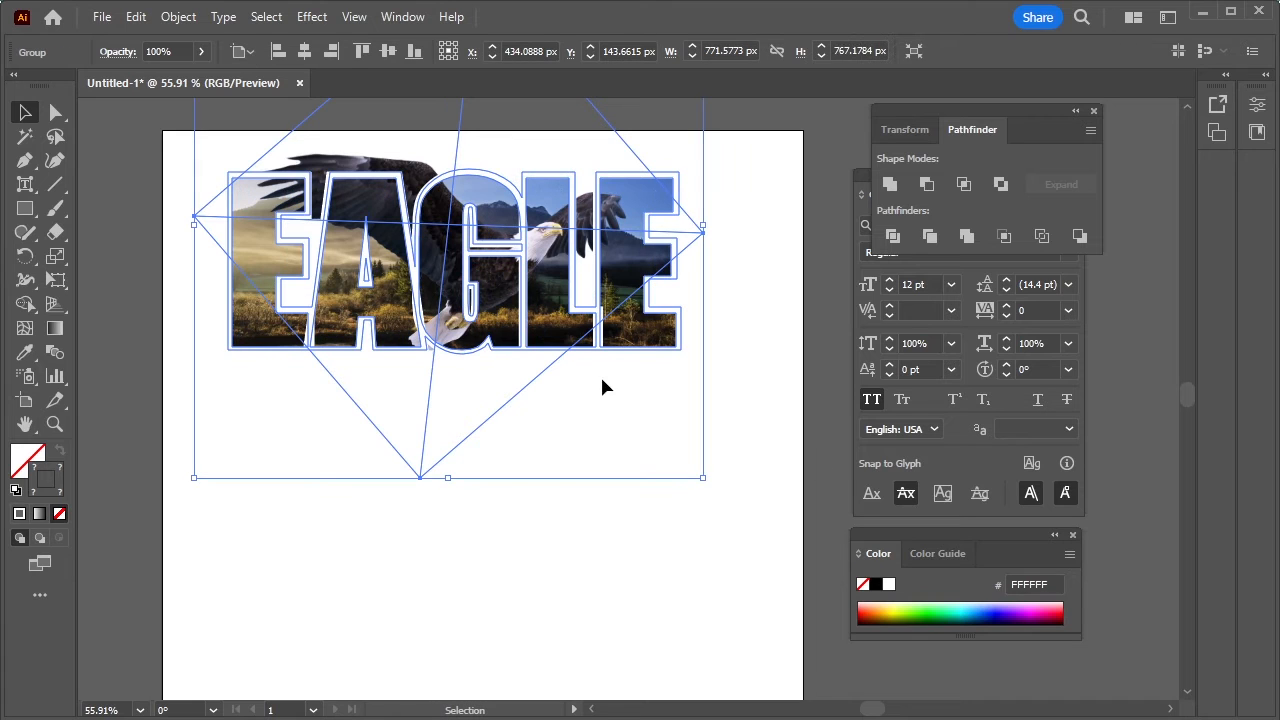
left_click(575, 542)
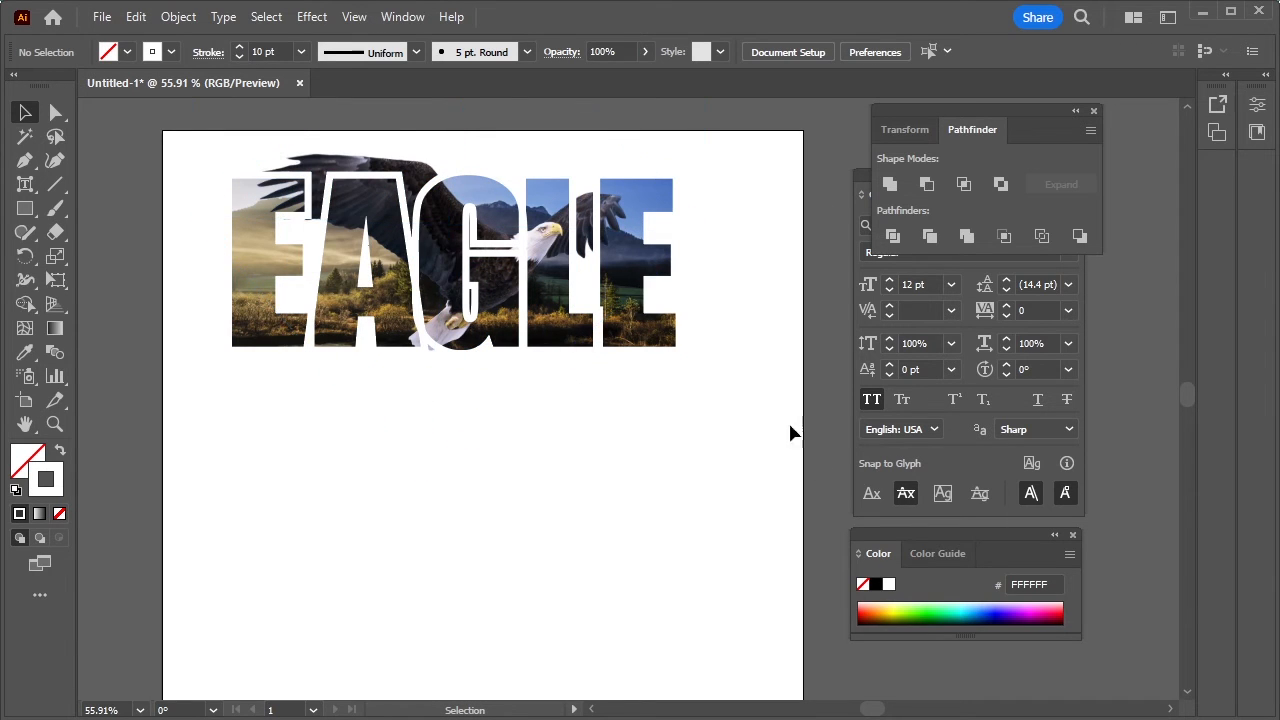
Draw a rectangle covering the whole artboard and swap its colors to a white fill with no stroke
scroll(560, 414, "down", 1)
left_click_drag(561, 467, 560, 448)
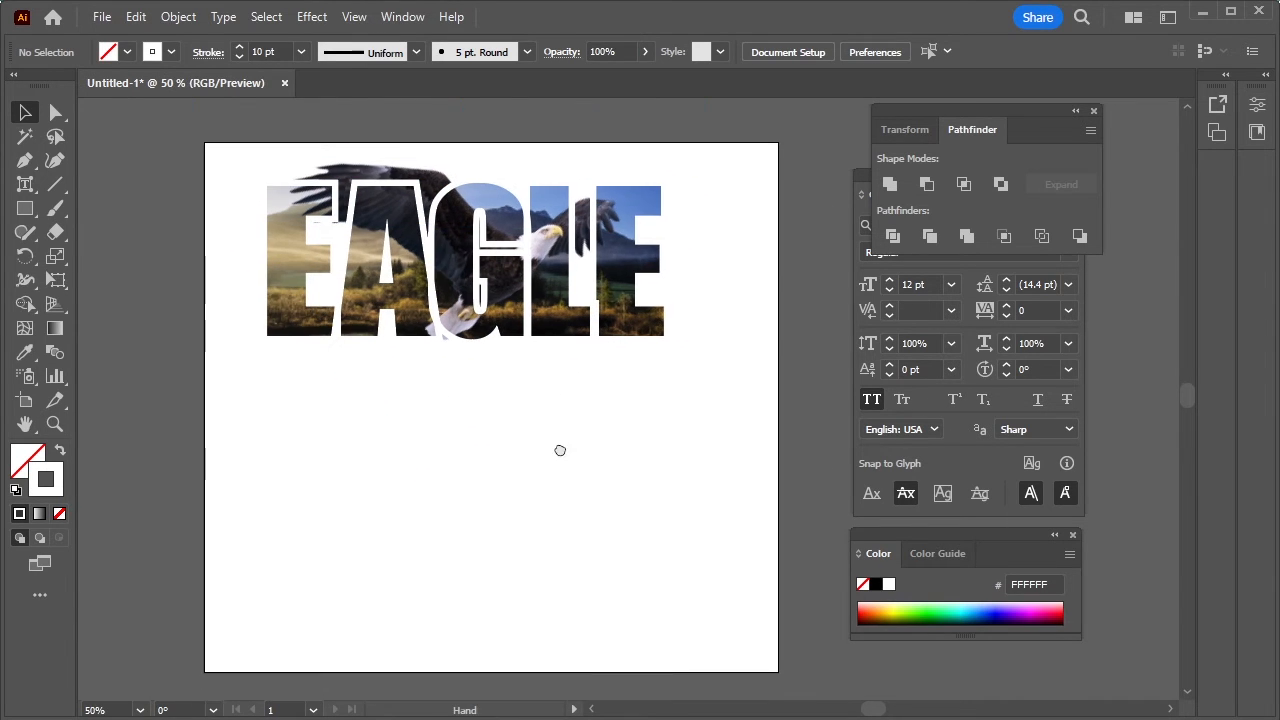
left_click(25, 208)
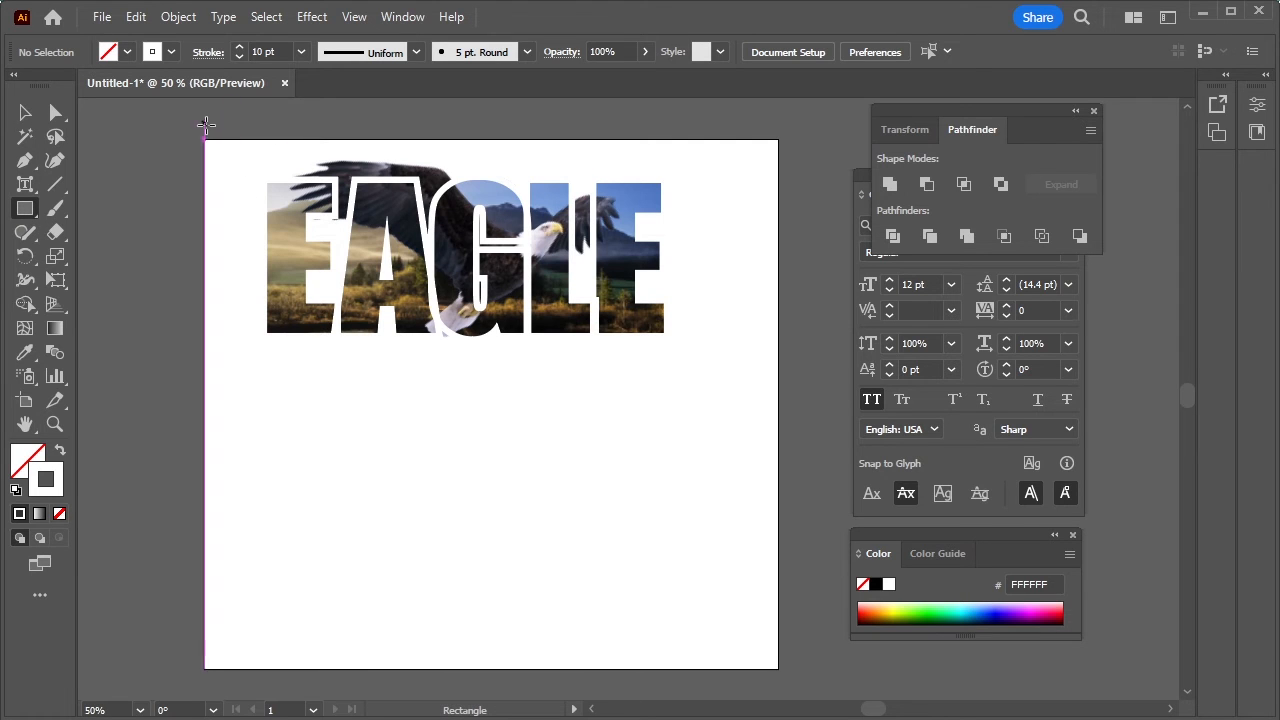
left_click_drag(203, 136, 780, 670)
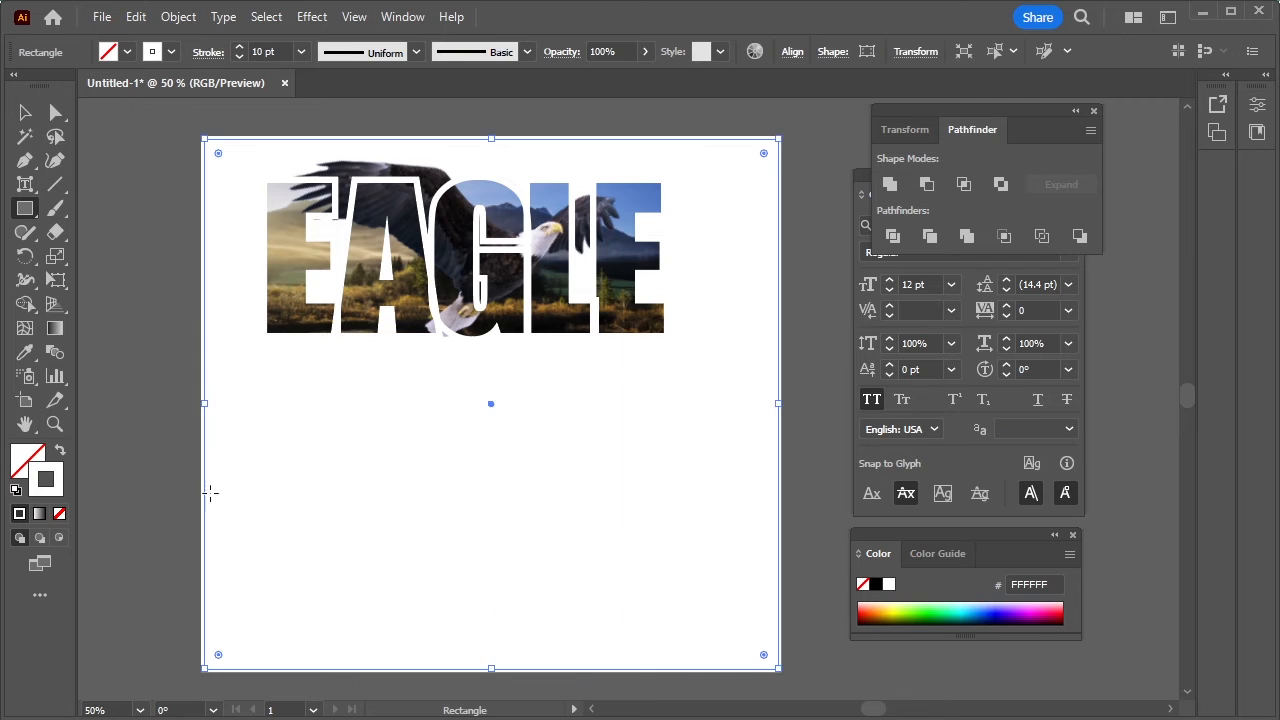
left_click(60, 453)
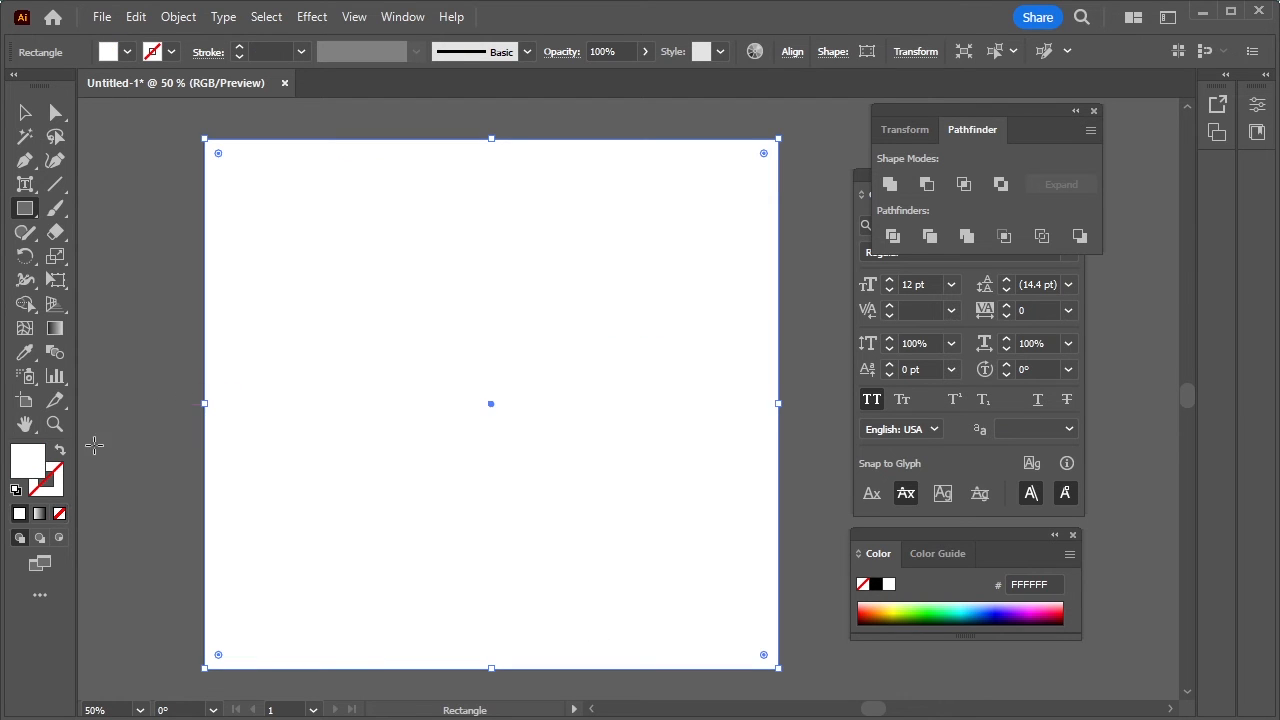
Send the artboard-sized rectangle to the back, behind the EAGLE artwork
right_click(434, 184)
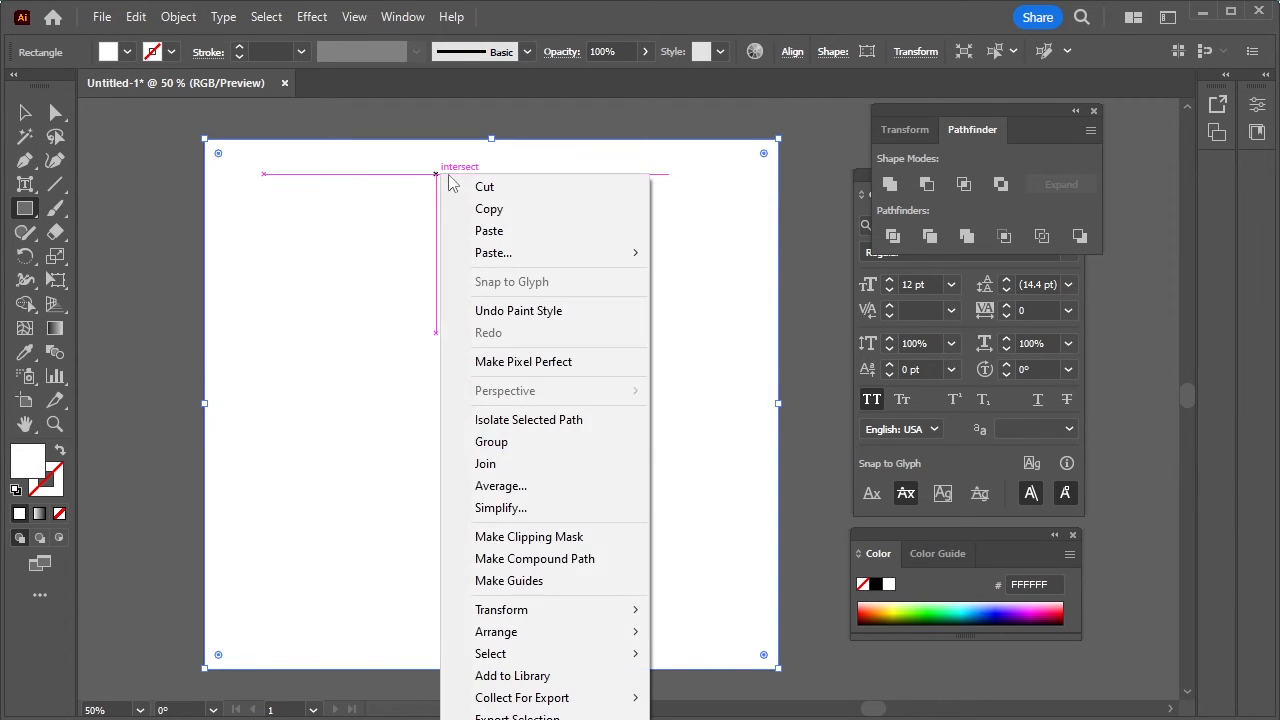
mouse_move(588, 637)
left_click(775, 700)
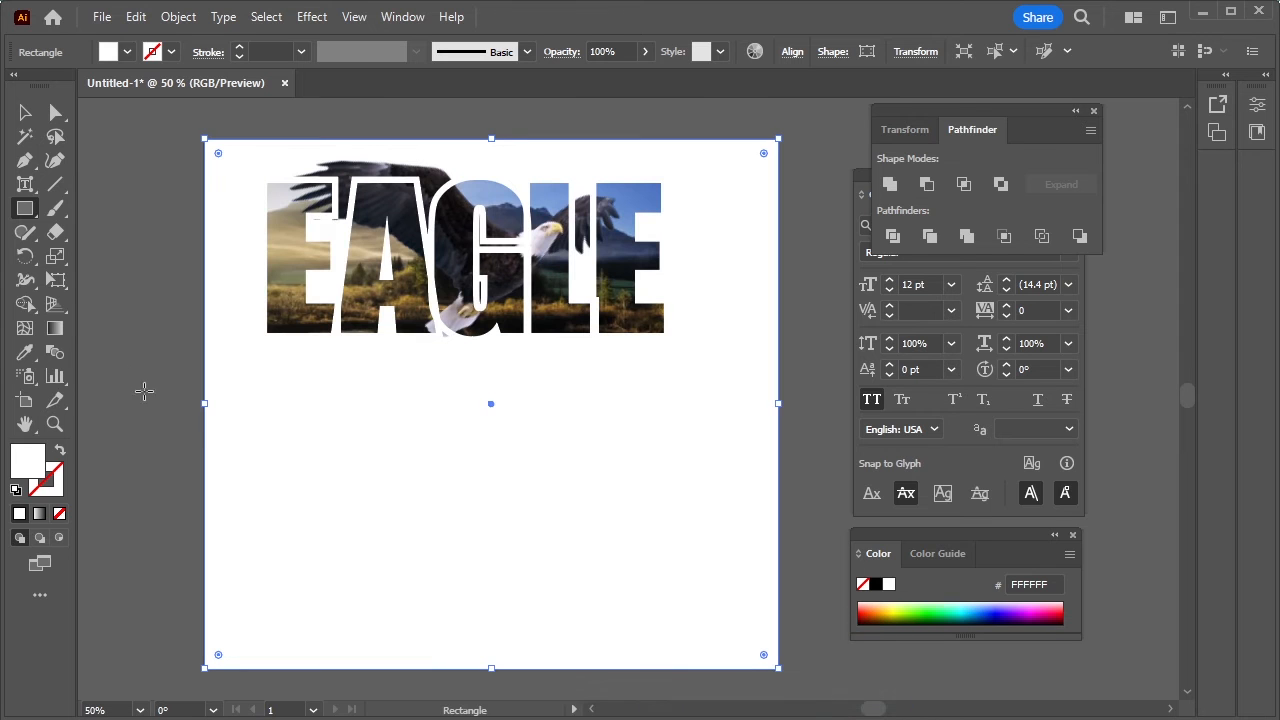
Set the background rectangle's fill to the pale blue DFEEF4
key("v")
double_click(36, 460)
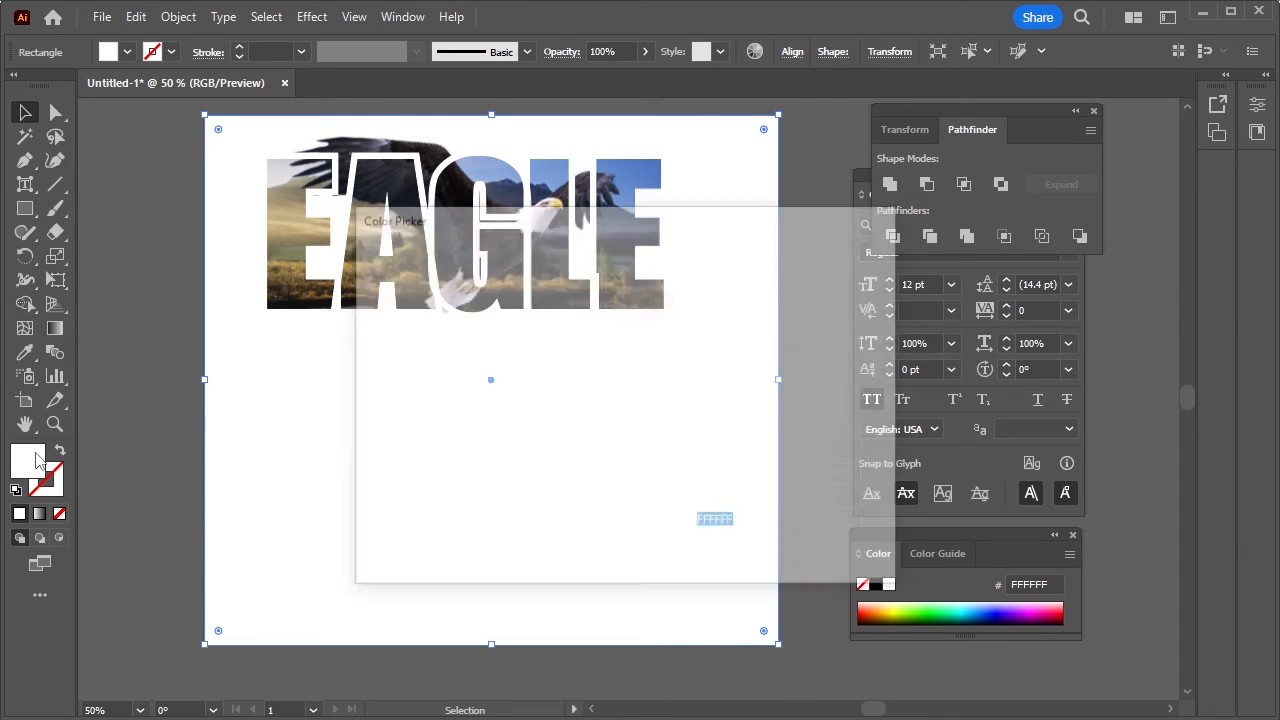
left_click(666, 404)
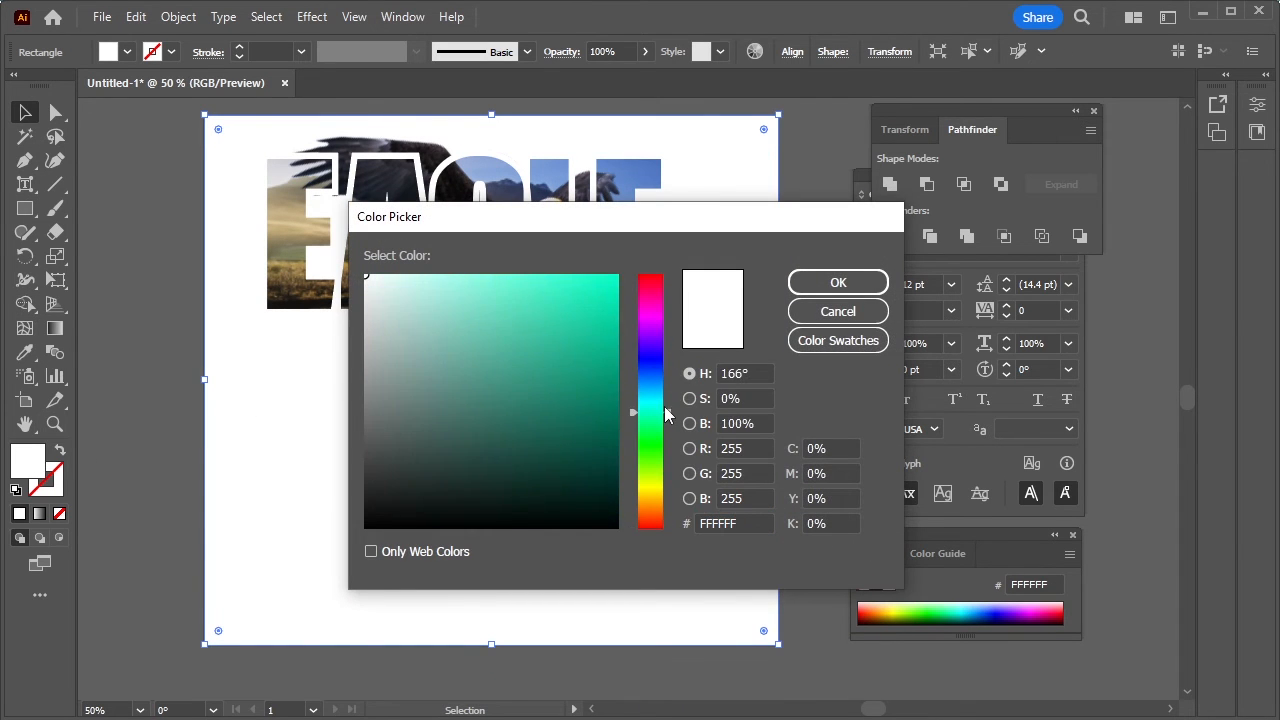
left_click_drag(667, 414, 664, 391)
left_click(385, 279)
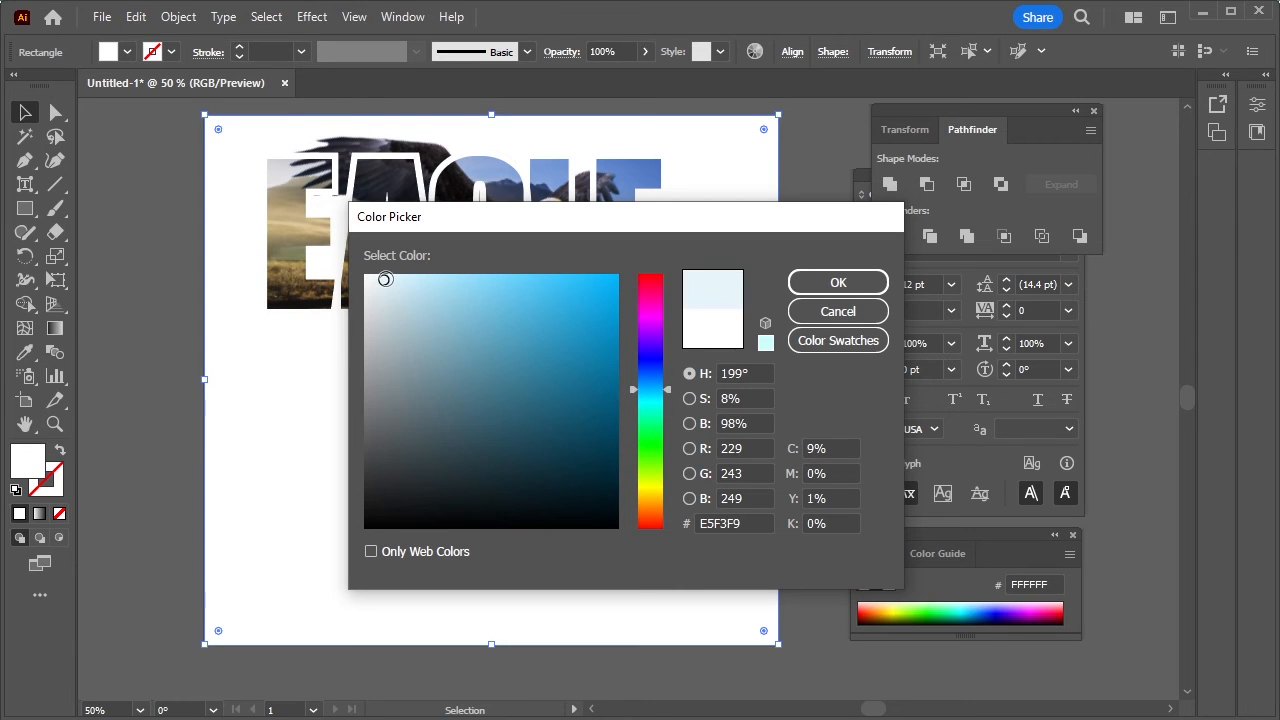
left_click_drag(385, 279, 390, 268)
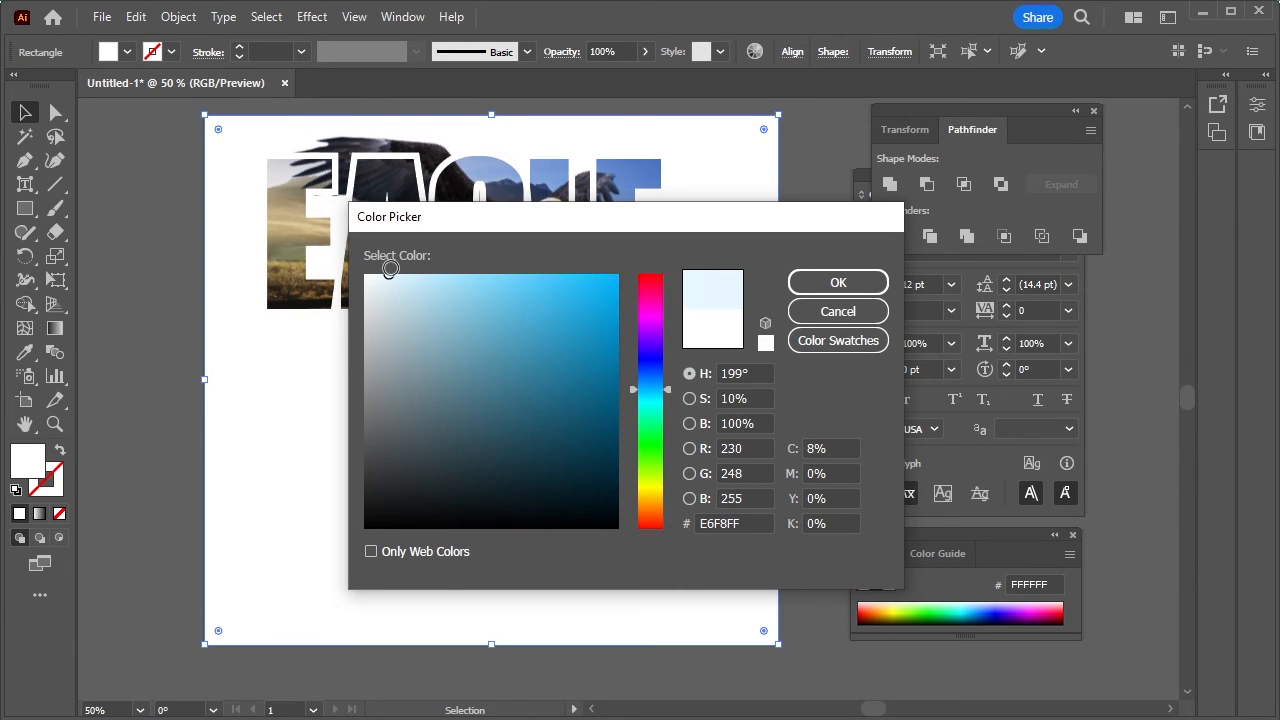
left_click(385, 285)
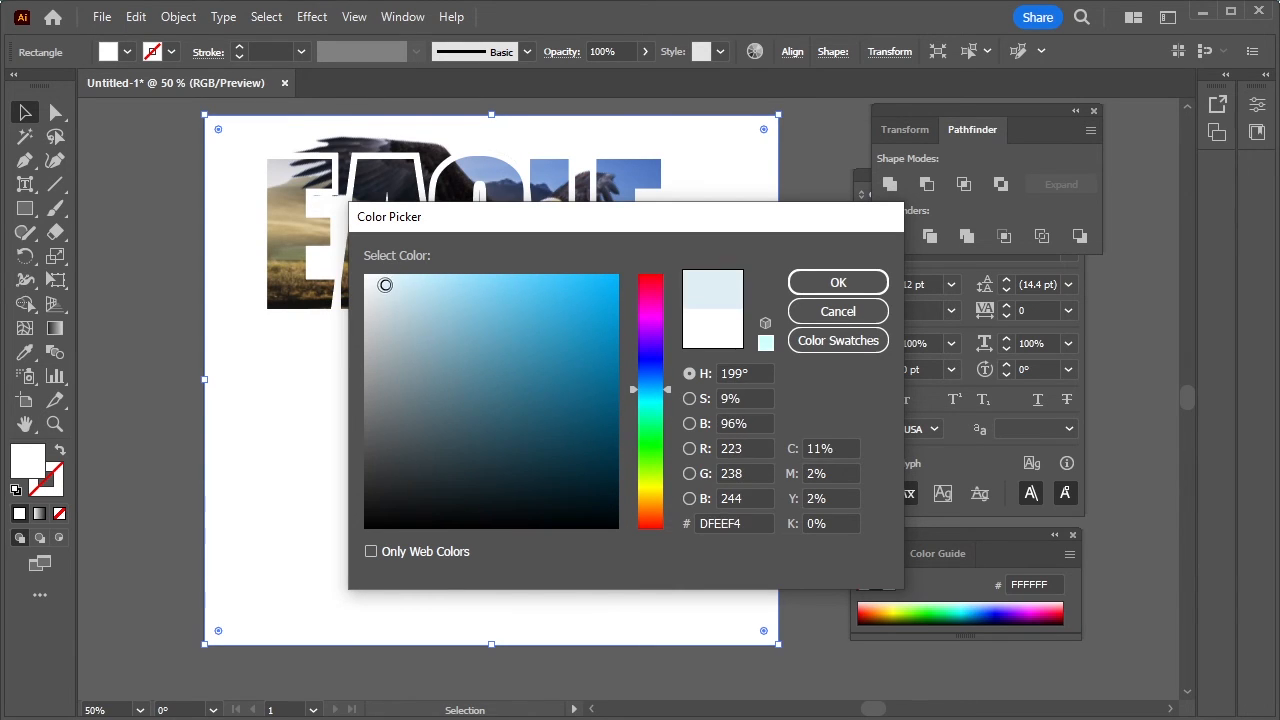
left_click(837, 282)
left_click(840, 295)
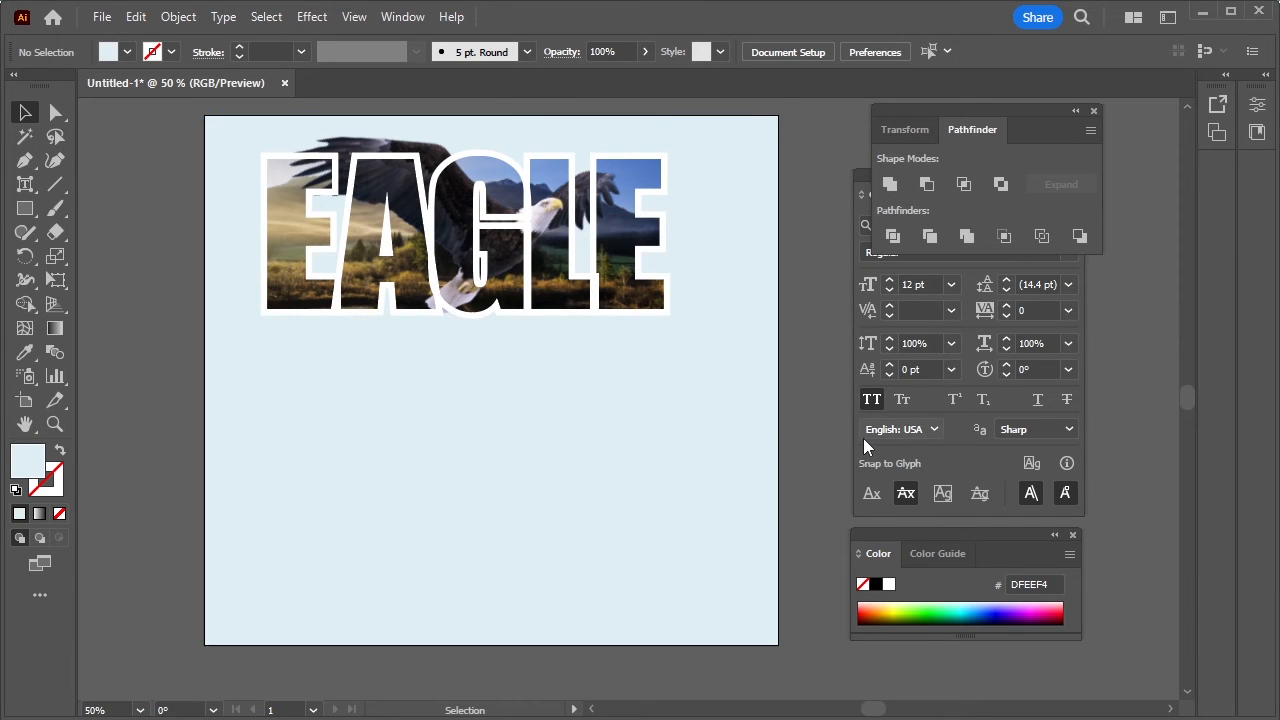
Add the text line "Soaring Fearlessly with the Eagle's Gaze" below the EAGLE lettering
right_click(28, 186)
left_click(106, 186)
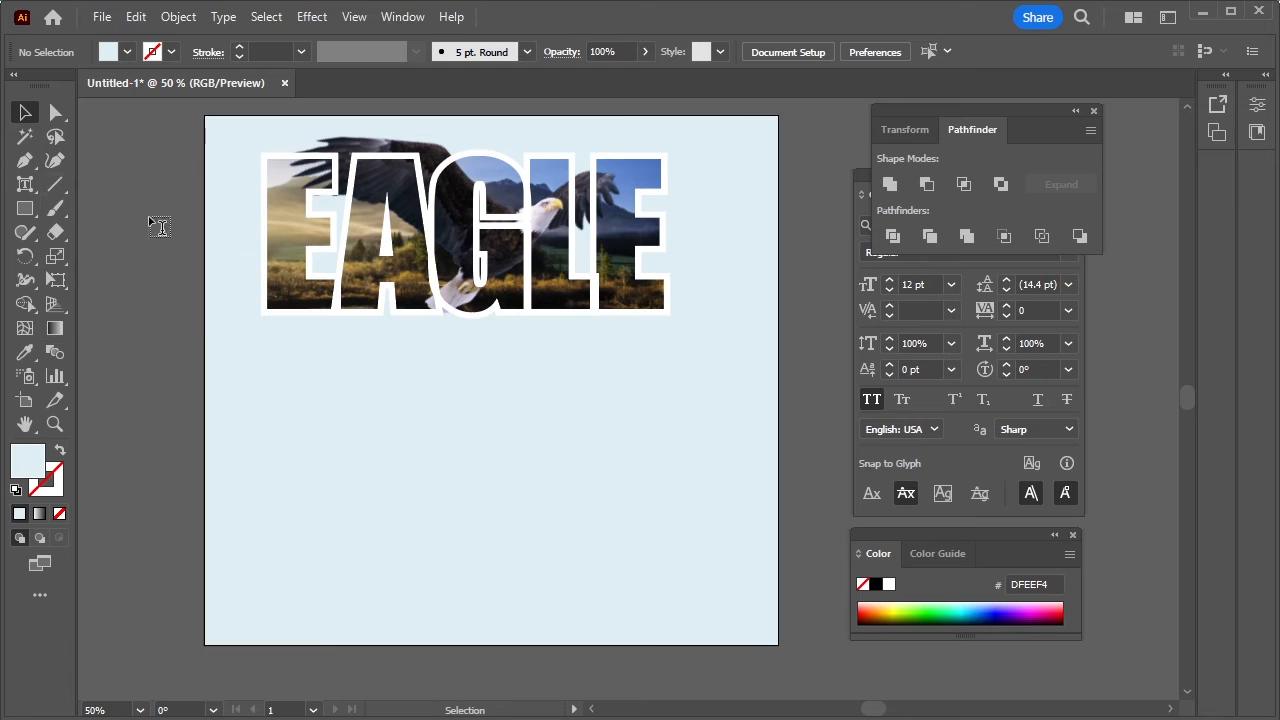
left_click(321, 403)
key("Escape")
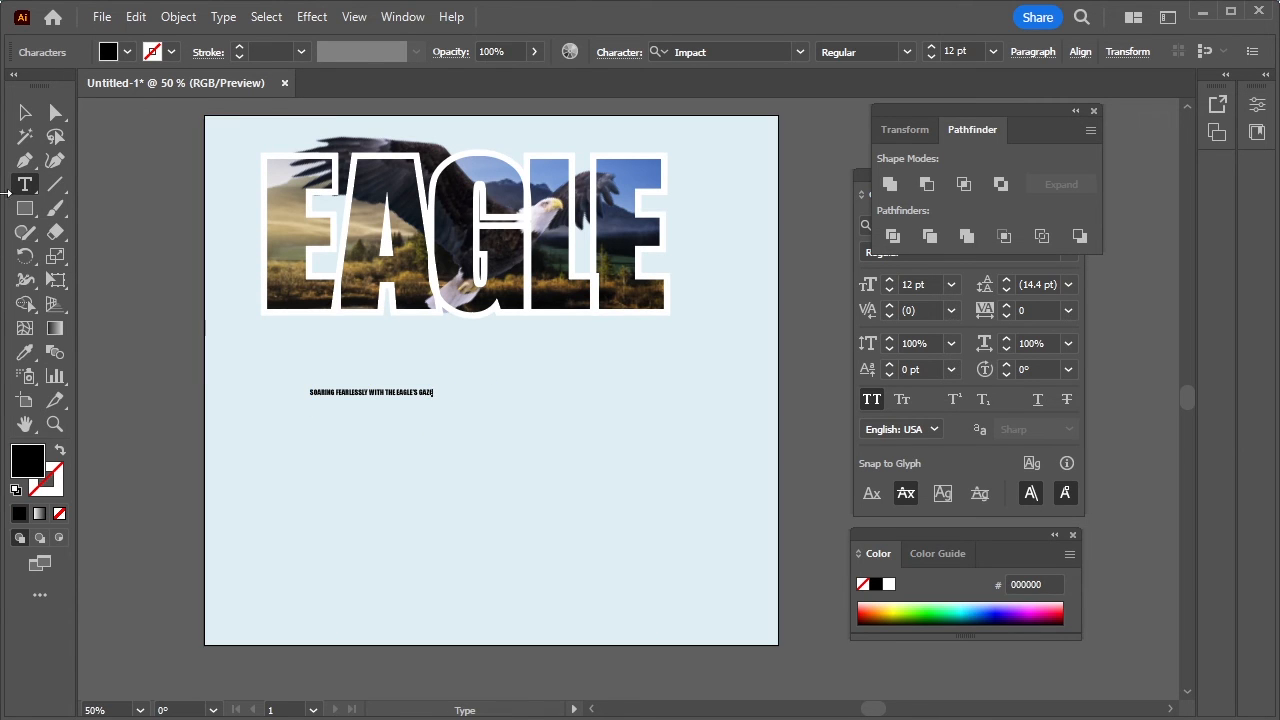
Enlarge the tagline to about 33 pt and center it horizontally on the artboard
left_click(25, 112)
left_click_drag(434, 394, 541, 470)
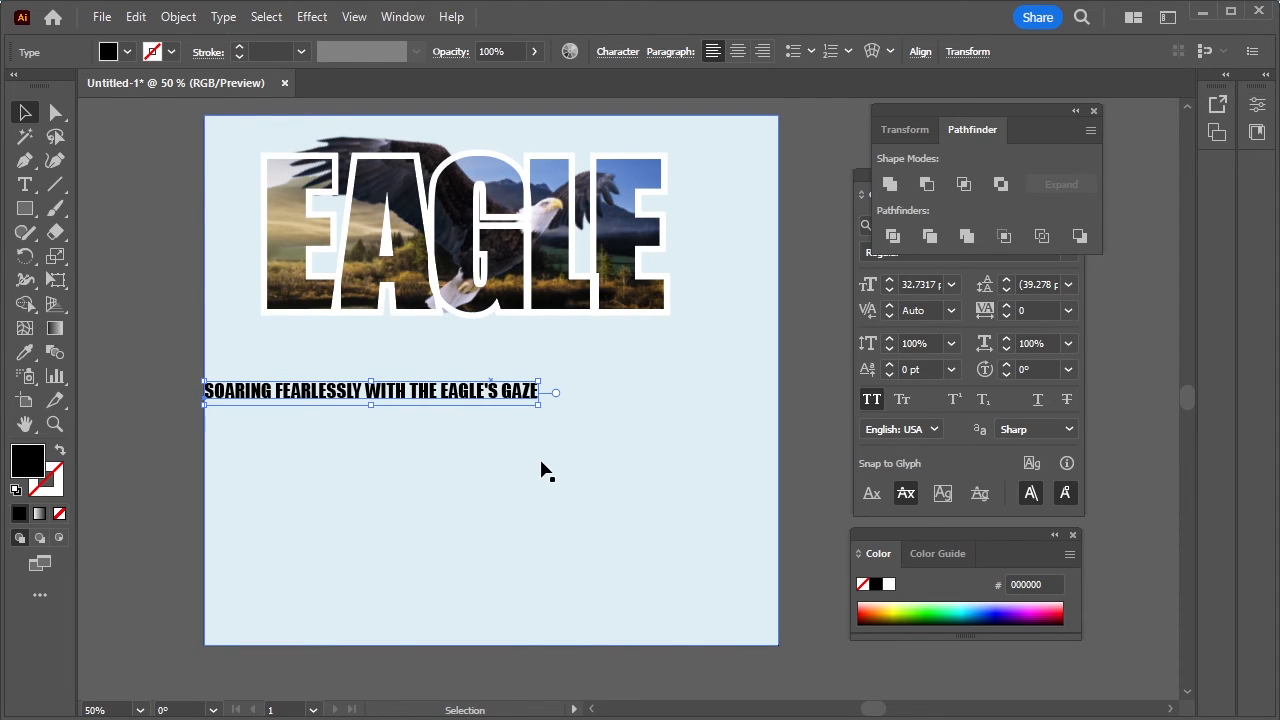
left_click(920, 51)
left_click(745, 108)
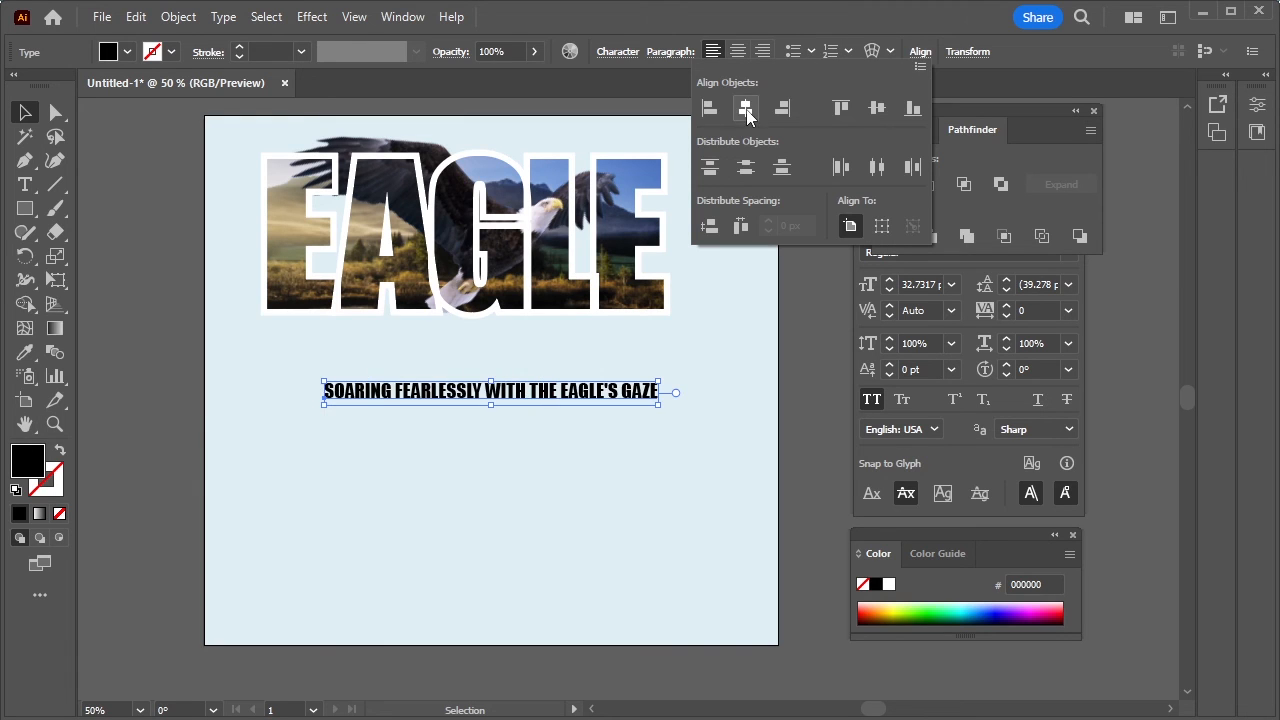
left_click(859, 268)
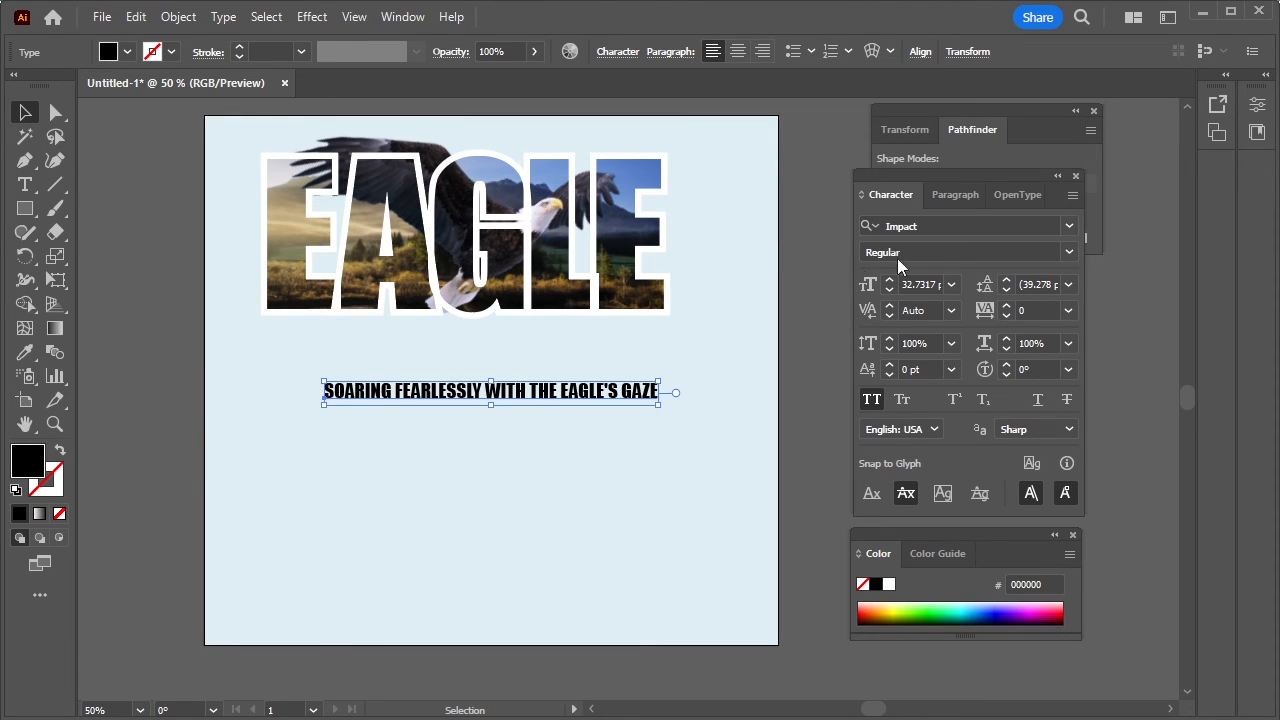
Change the tagline's font to Myriad Pro Regular and turn off All Caps
left_click(1069, 226)
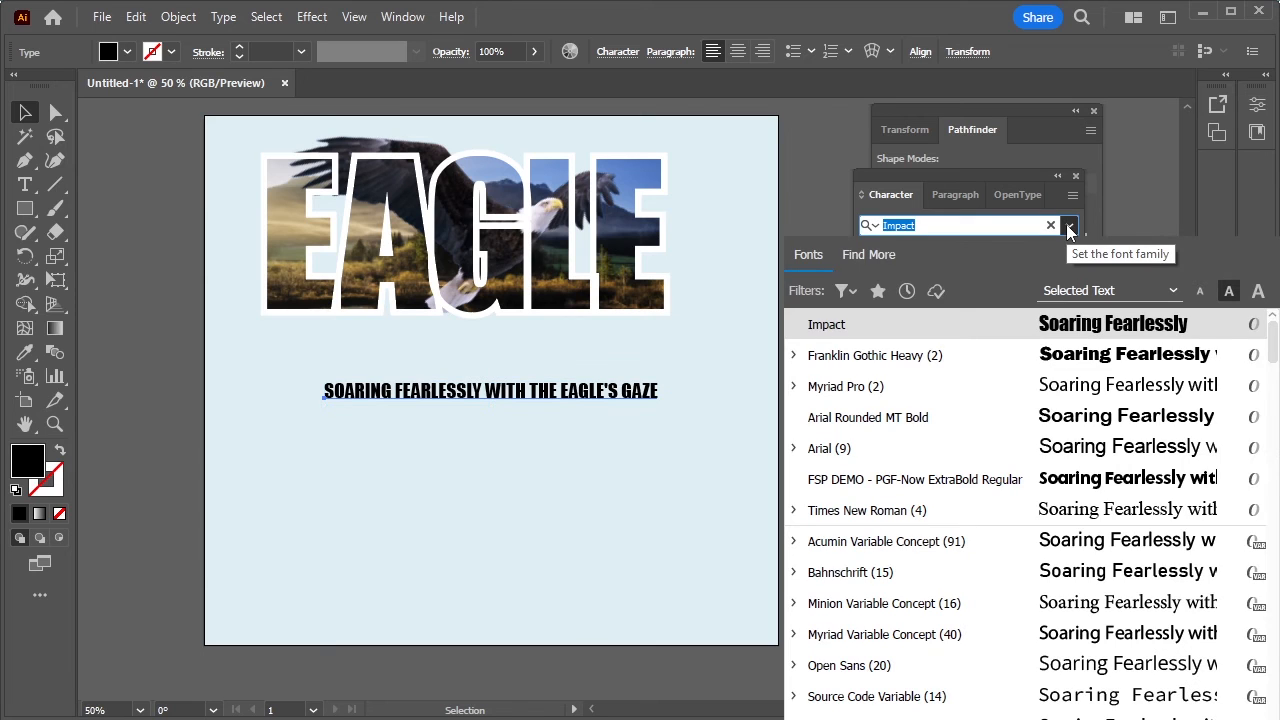
left_click(1082, 396)
left_click(870, 401)
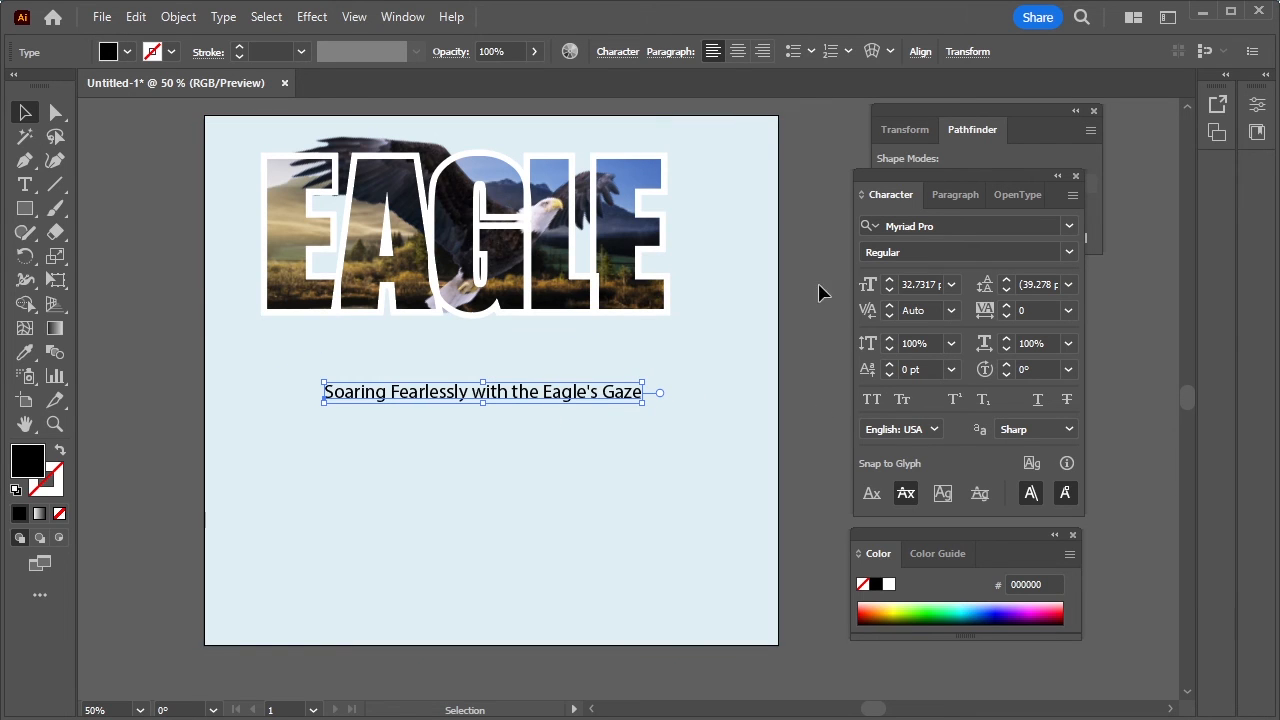
Reduce the tagline's font size to 27 pt
left_click(889, 297)
left_click(889, 297)
left_click(889, 297)
left_click(889, 297)
left_click(889, 297)
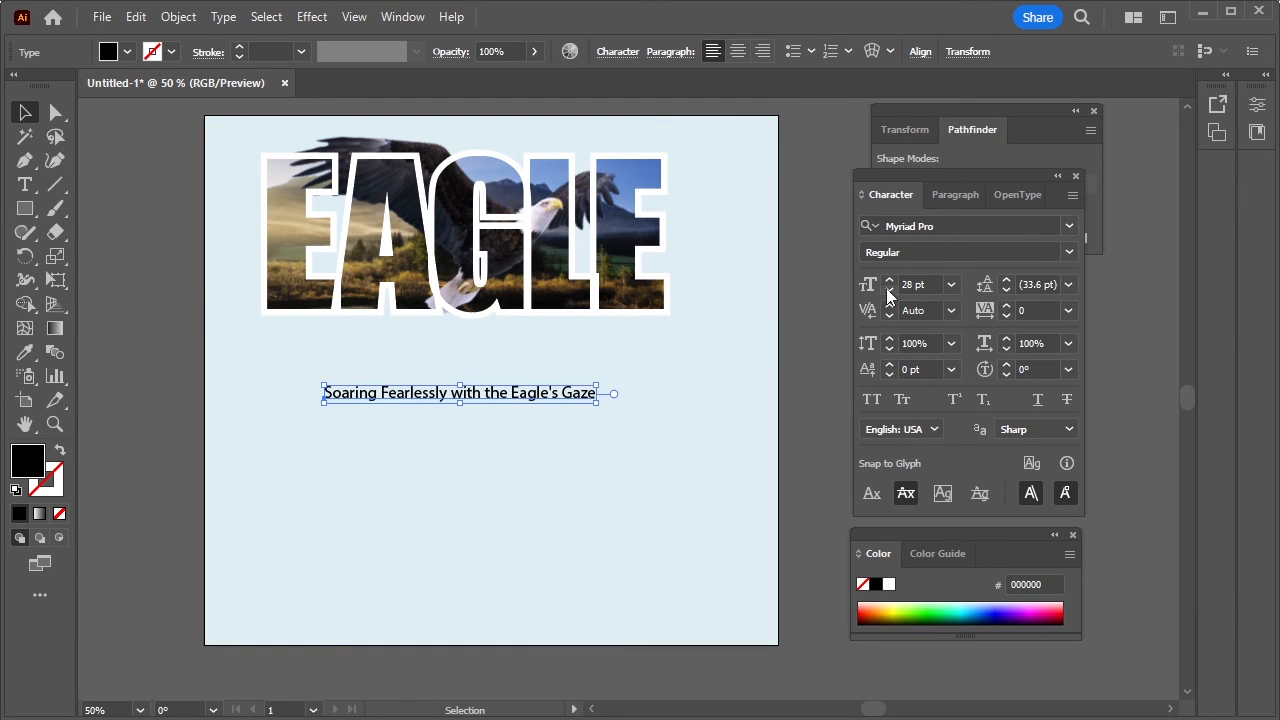
left_click(889, 297)
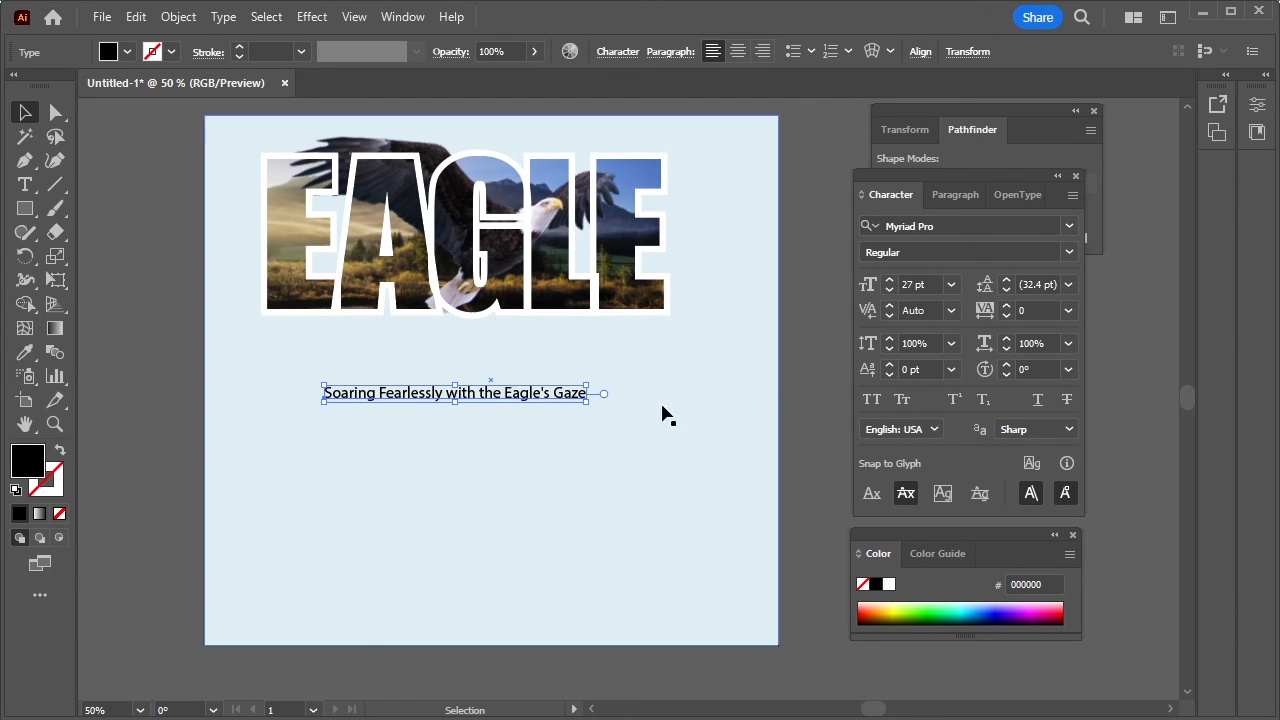
Move the tagline down to the lower part of the artboard and center it horizontally
left_click(920, 51)
left_click(745, 108)
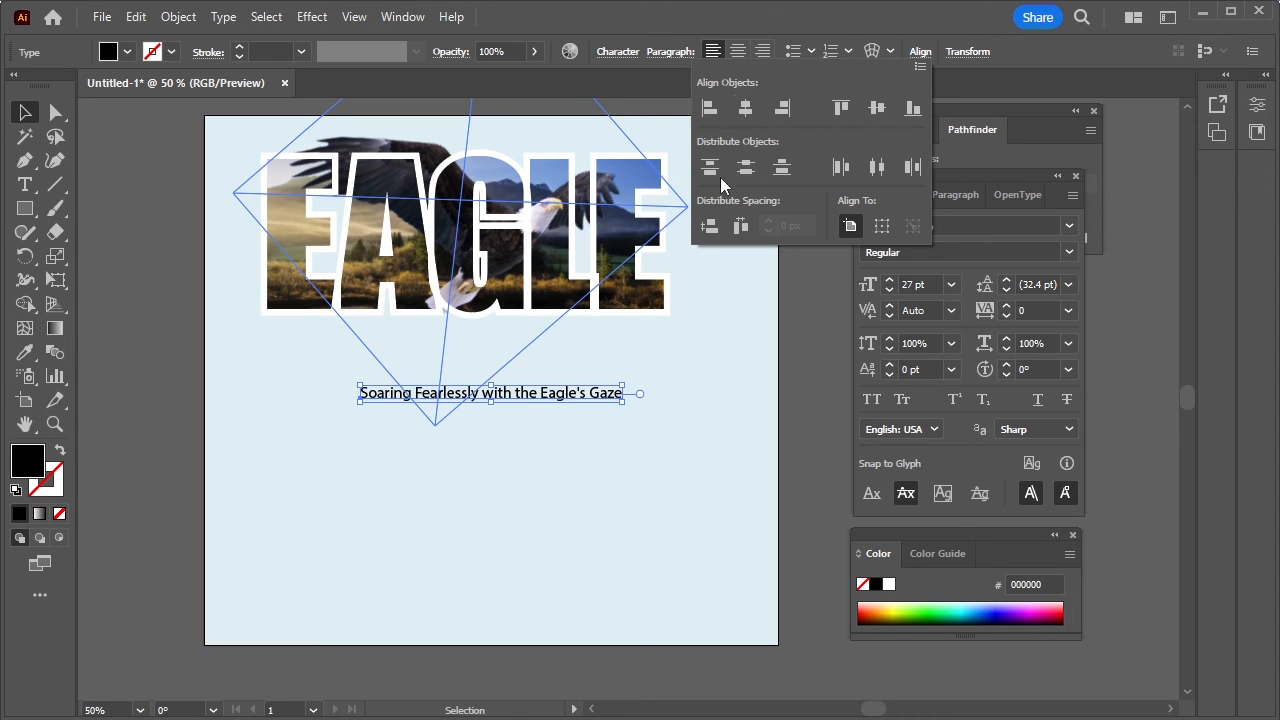
left_click(796, 434)
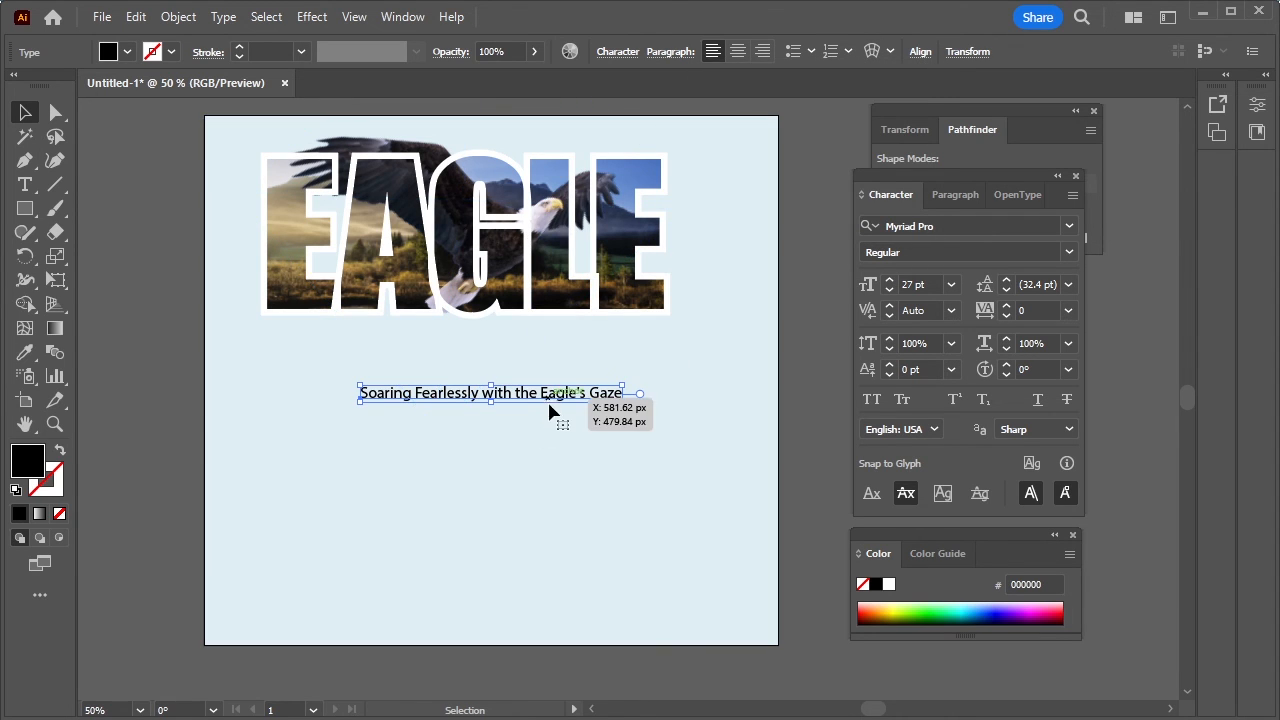
left_click_drag(549, 411, 558, 536)
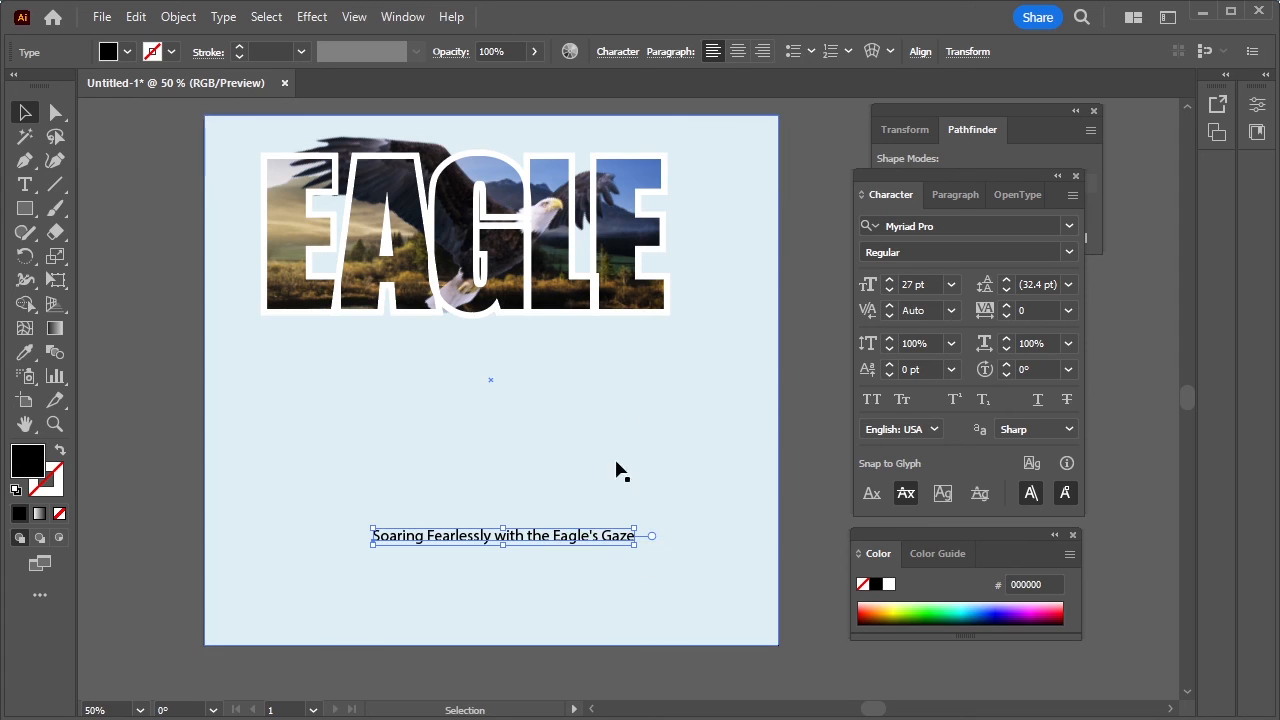
left_click(920, 52)
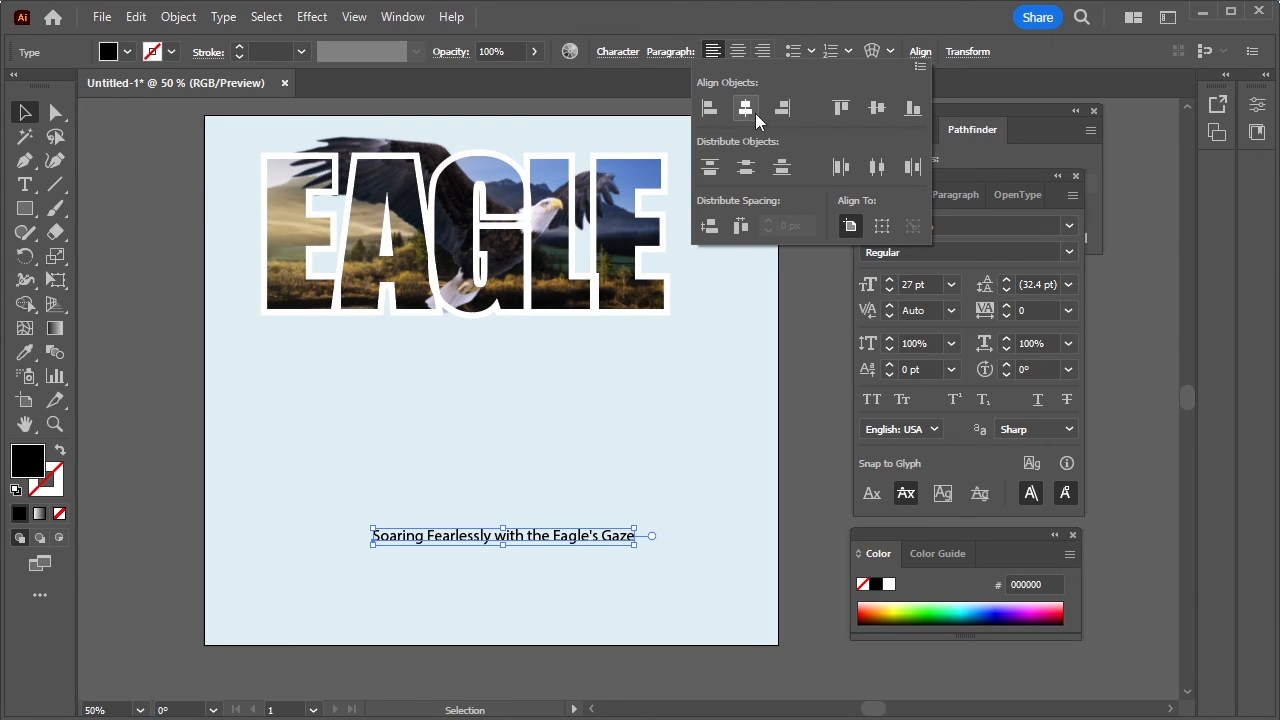
left_click(751, 113)
left_click(785, 436)
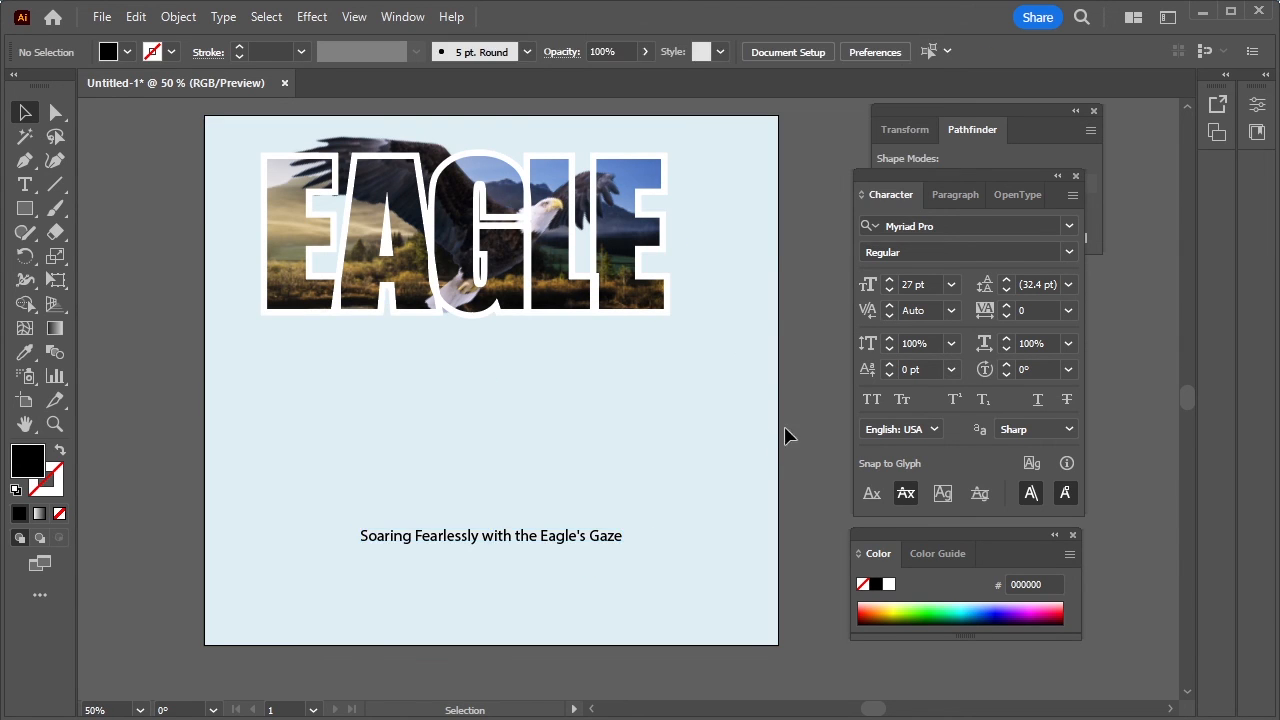
Move the EAGLE group down and center it horizontally on the artboard, with the tagline directly beneath the letters
left_click_drag(557, 306, 585, 364)
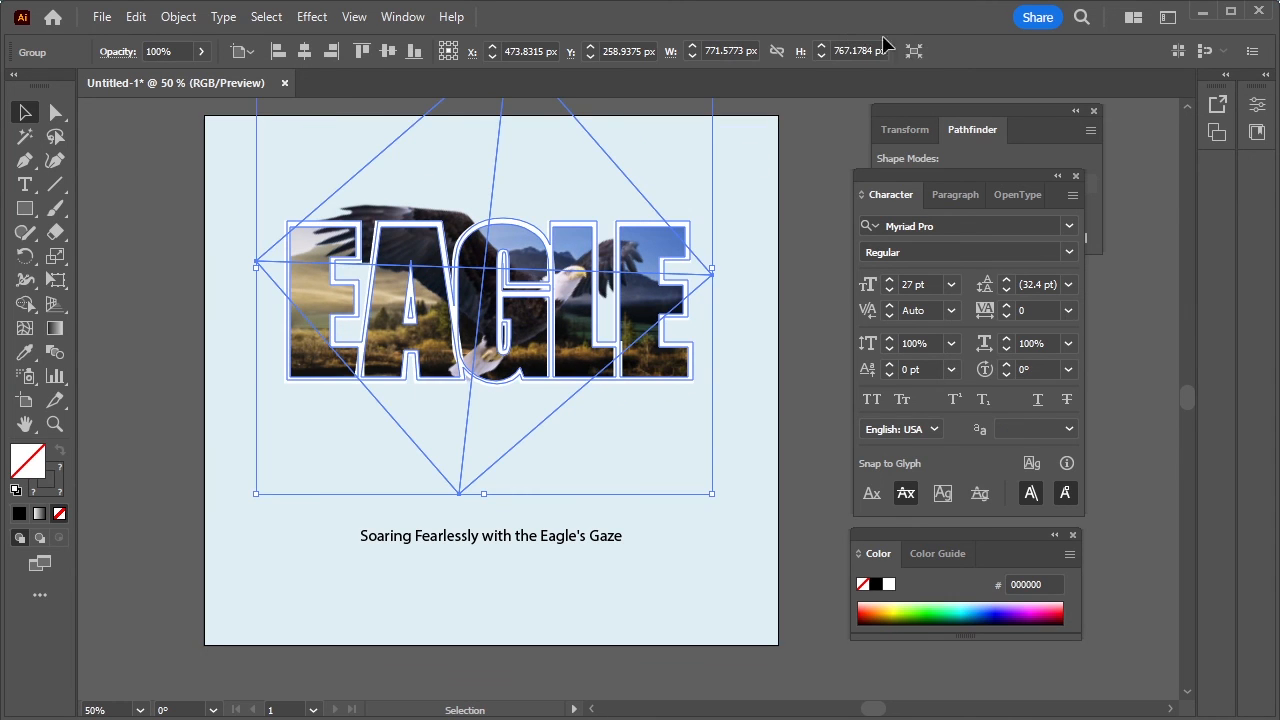
left_click(305, 51)
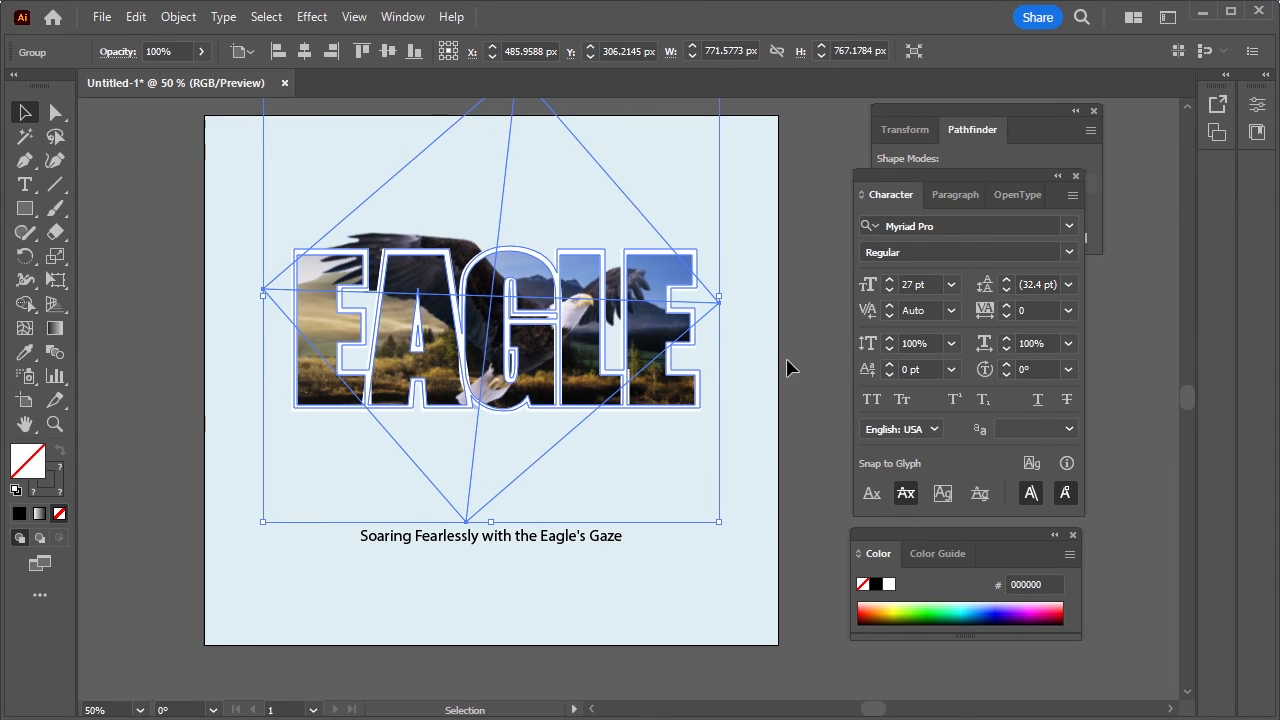
left_click(802, 367)
left_click_drag(507, 540, 569, 457)
left_click(366, 540)
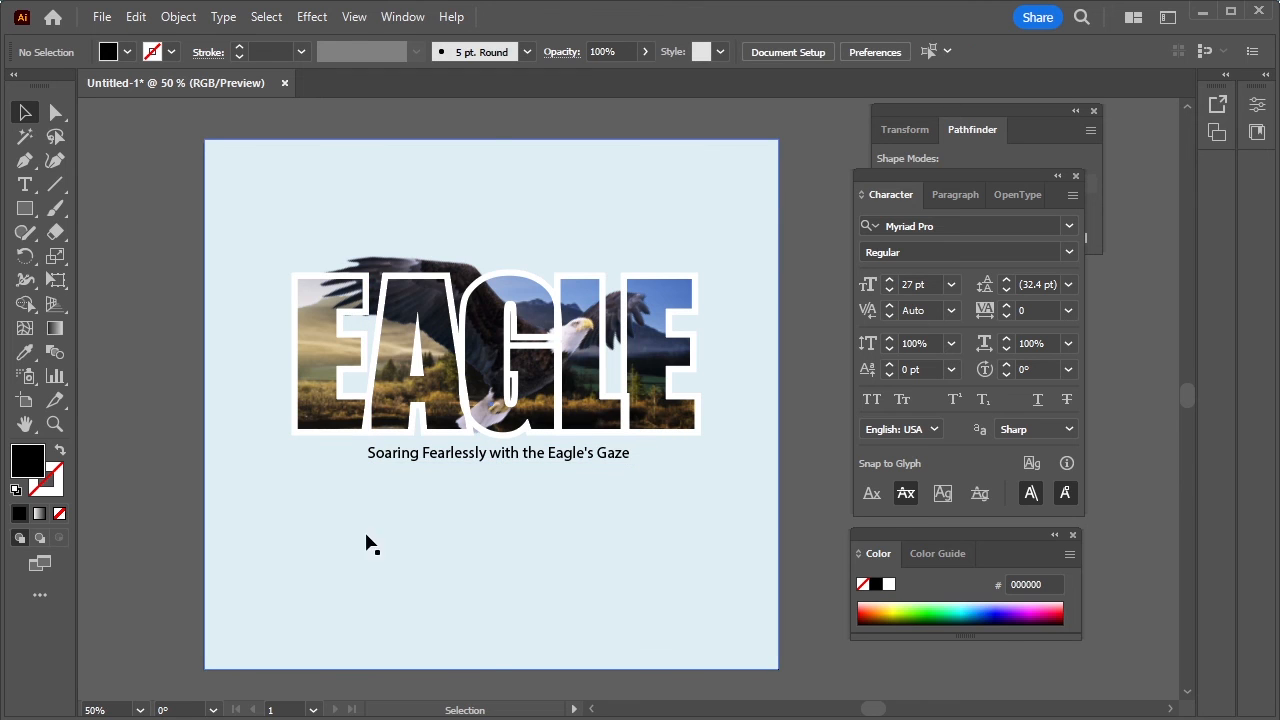
Recolor the background rectangle white (FFFFFF) by sampling the white letter outline with the Eyedropper, and deselect it
left_click(203, 517)
left_click(20, 354)
left_click(507, 296)
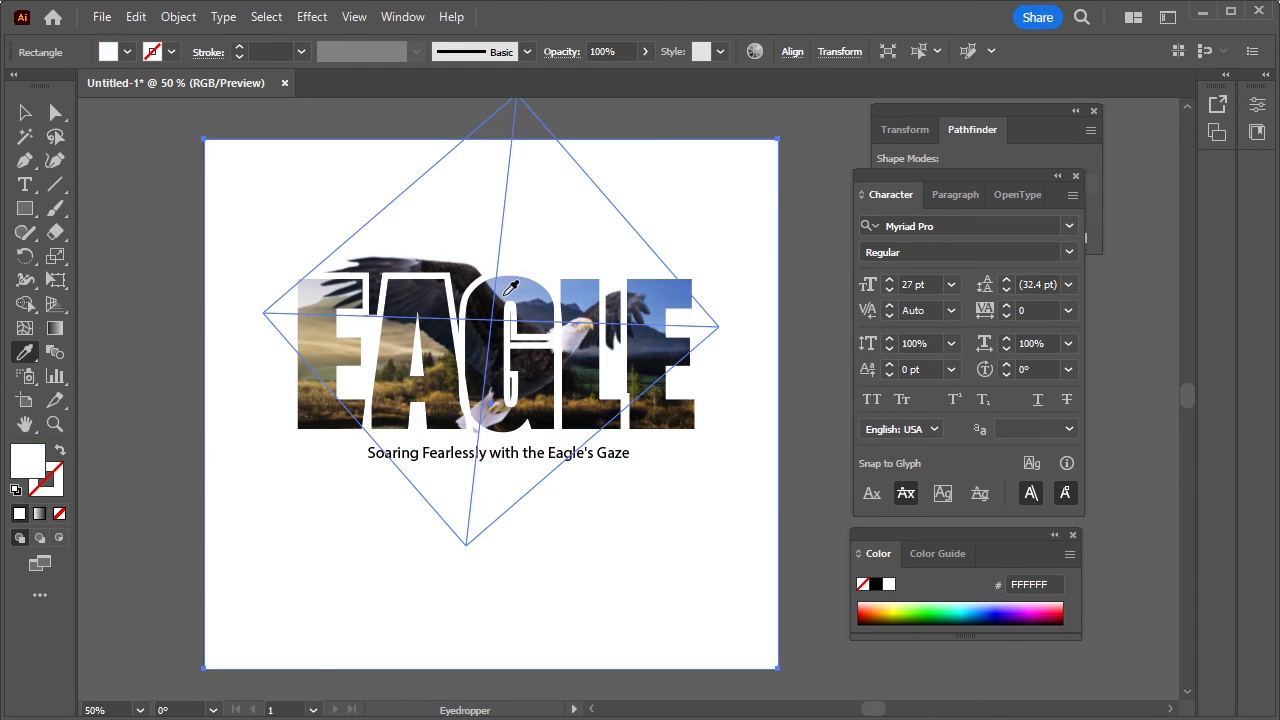
mouse_move(874, 471)
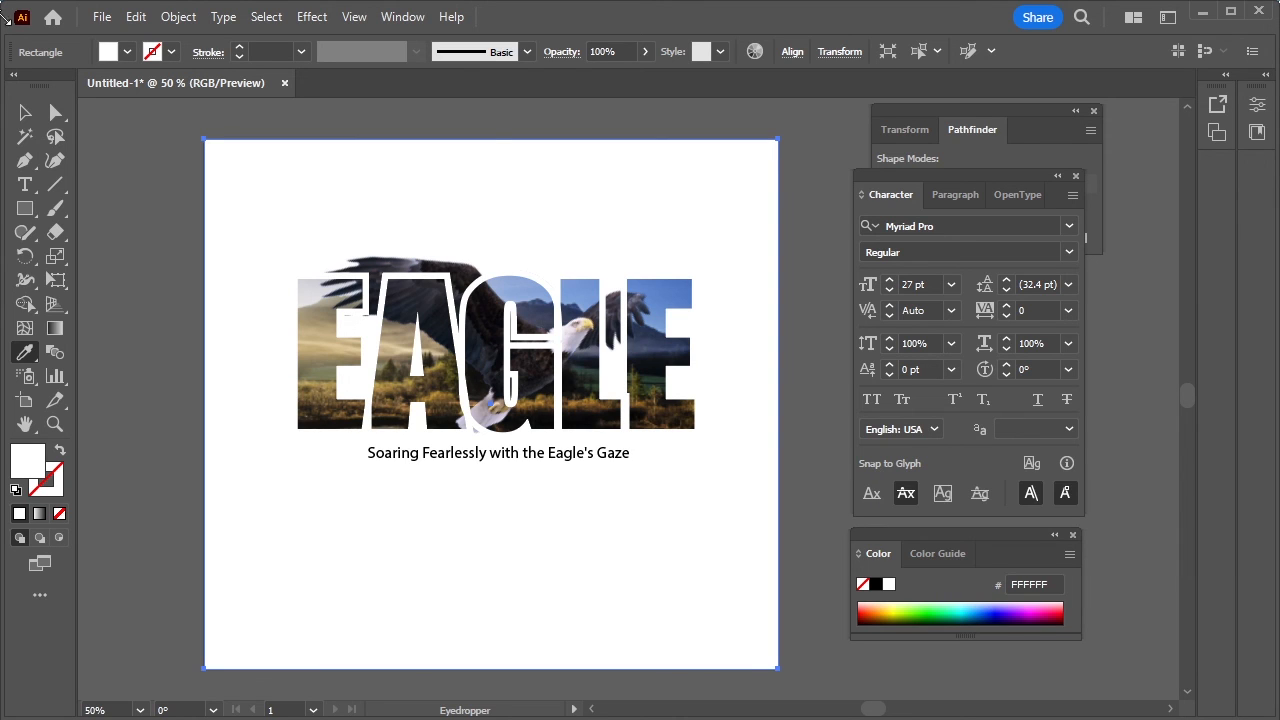
left_click(24, 112)
left_click(184, 268)
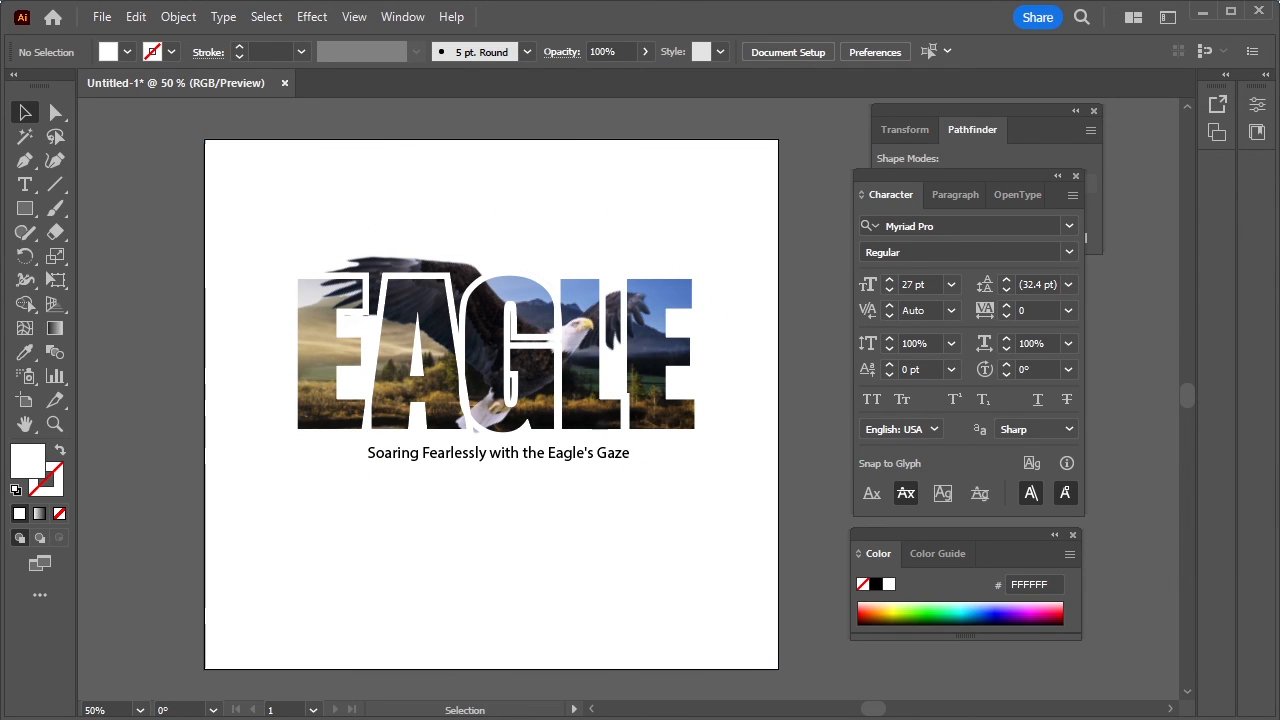